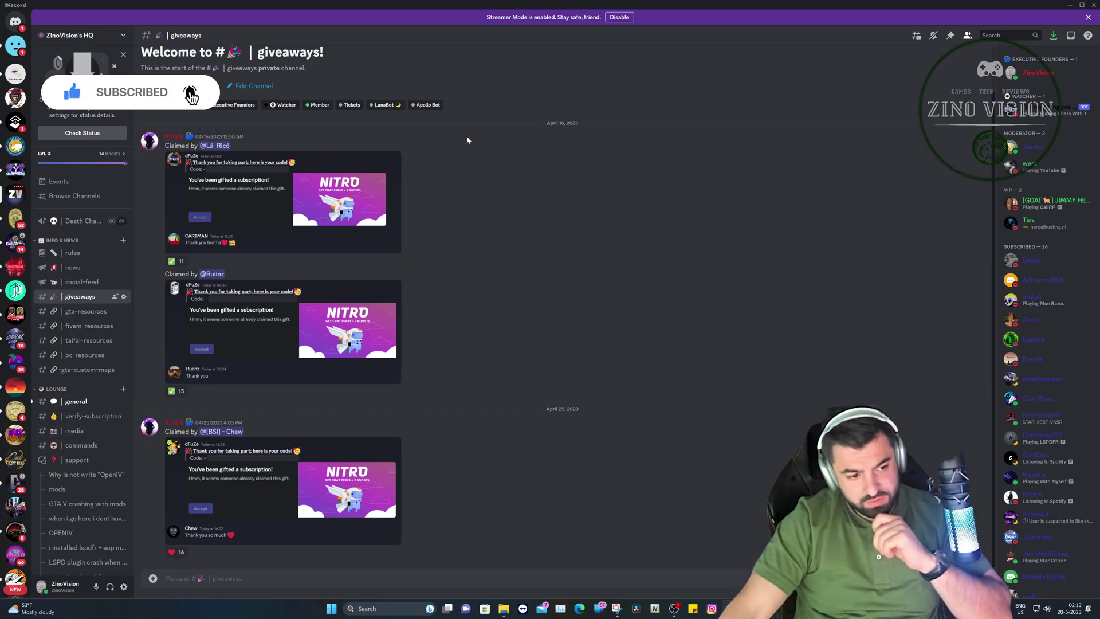
Browse #commands, #support, #general and #verify-subscription, ending on #gta-resources with the OpenIV d3d9.dll Fix post
scroll(59, 390, down, 3)
click(66, 360)
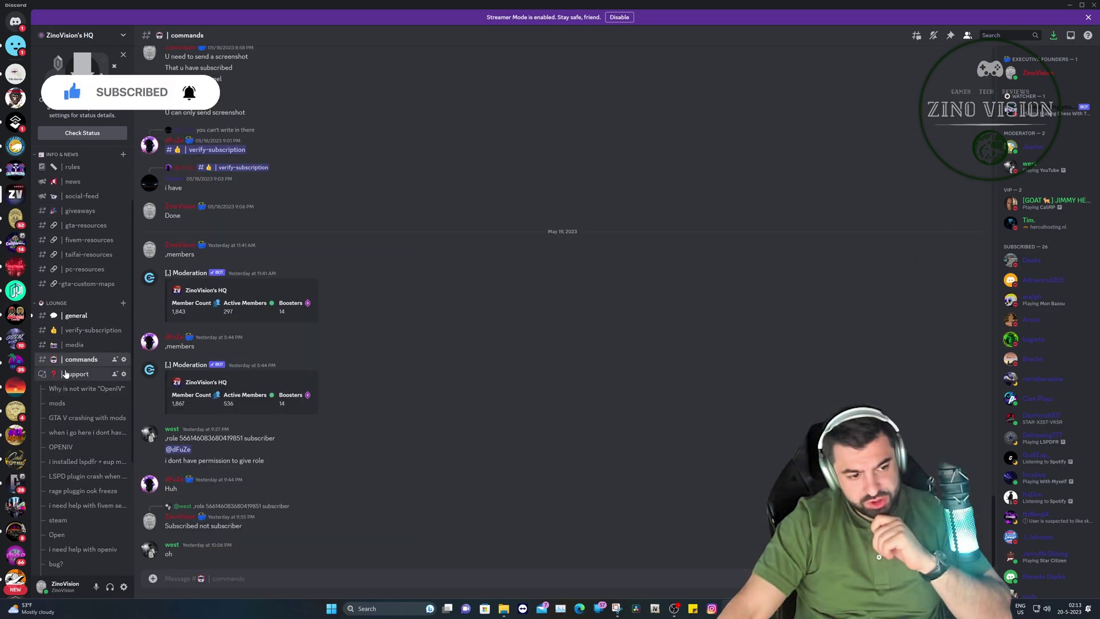
key(alt+Down)
scroll(369, 455, down, 5)
scroll(386, 474, up, 5)
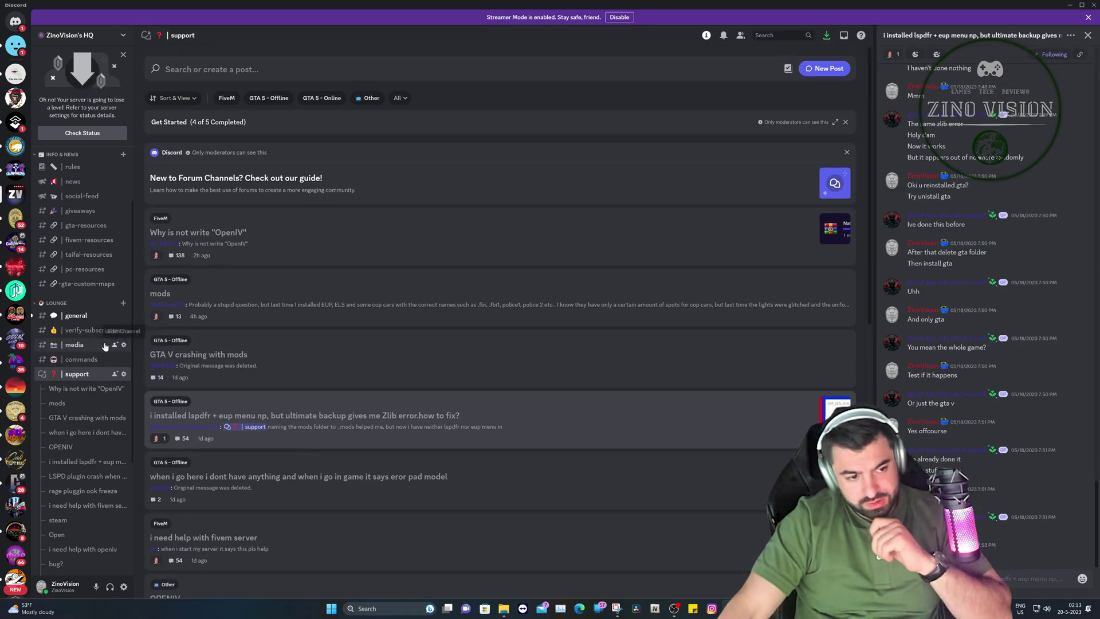
click(77, 315)
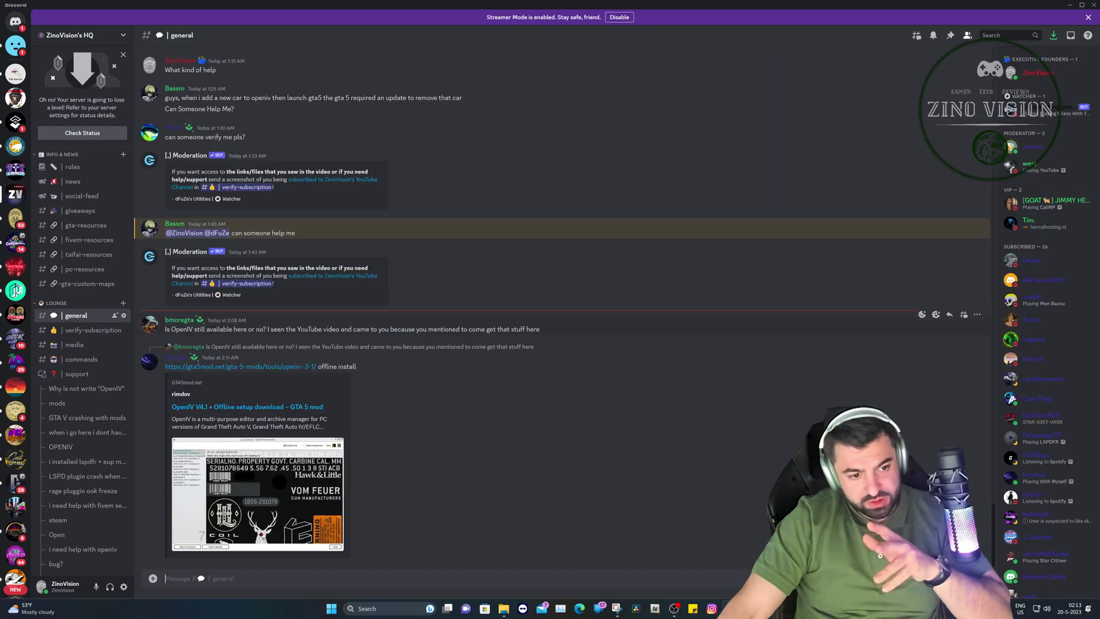
click(75, 332)
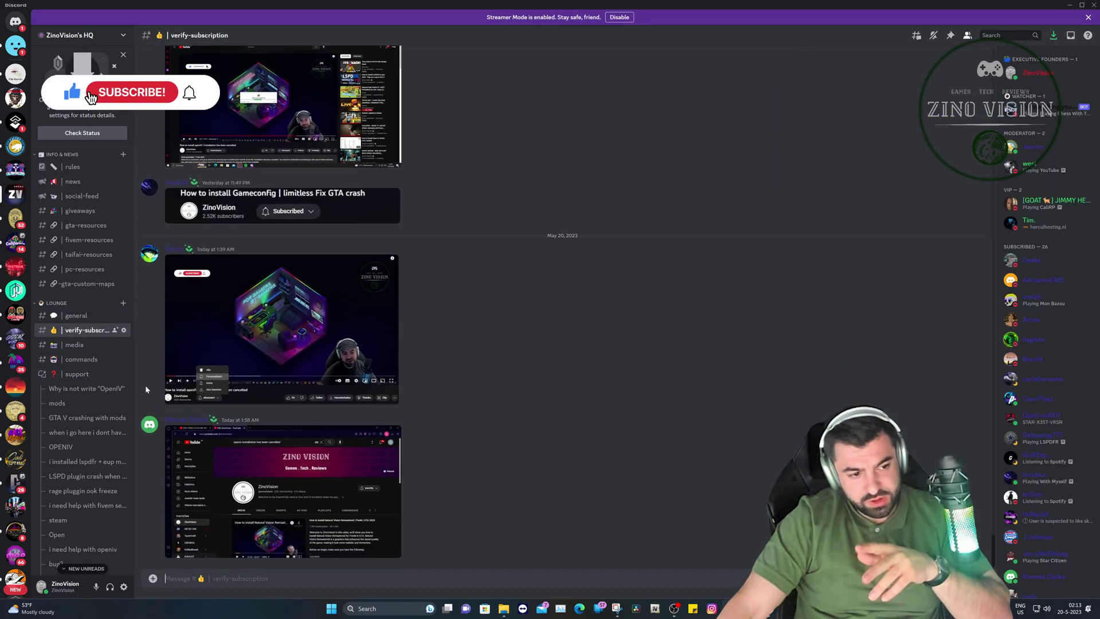
click(86, 225)
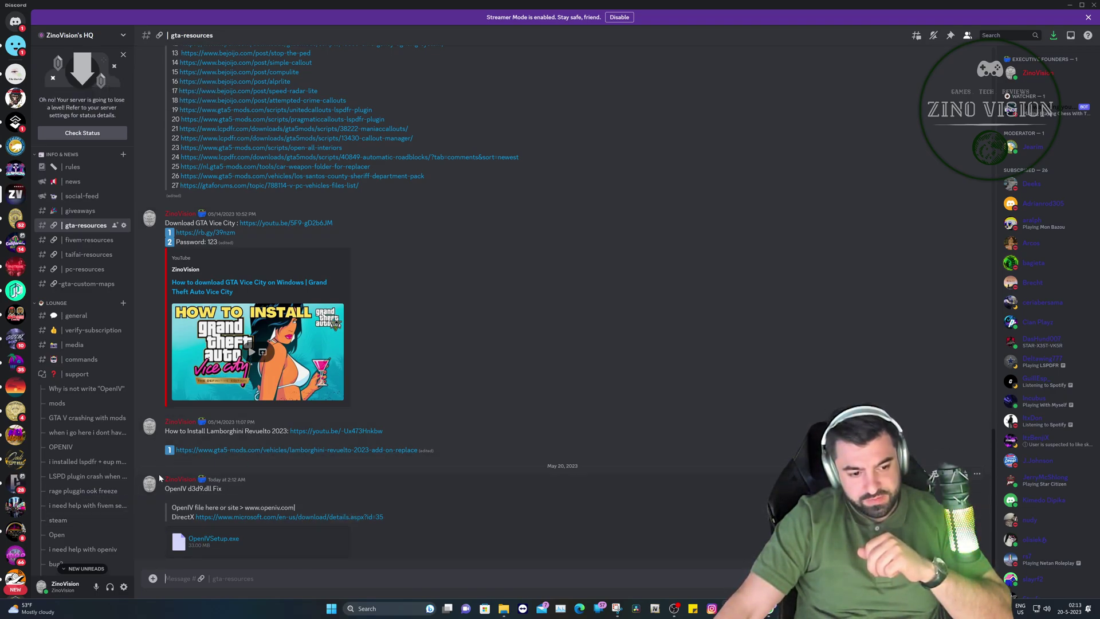
Select the OpenIV line, then edit and re-save the OpenIV d3d9.dll Fix message
triple_click(335, 507)
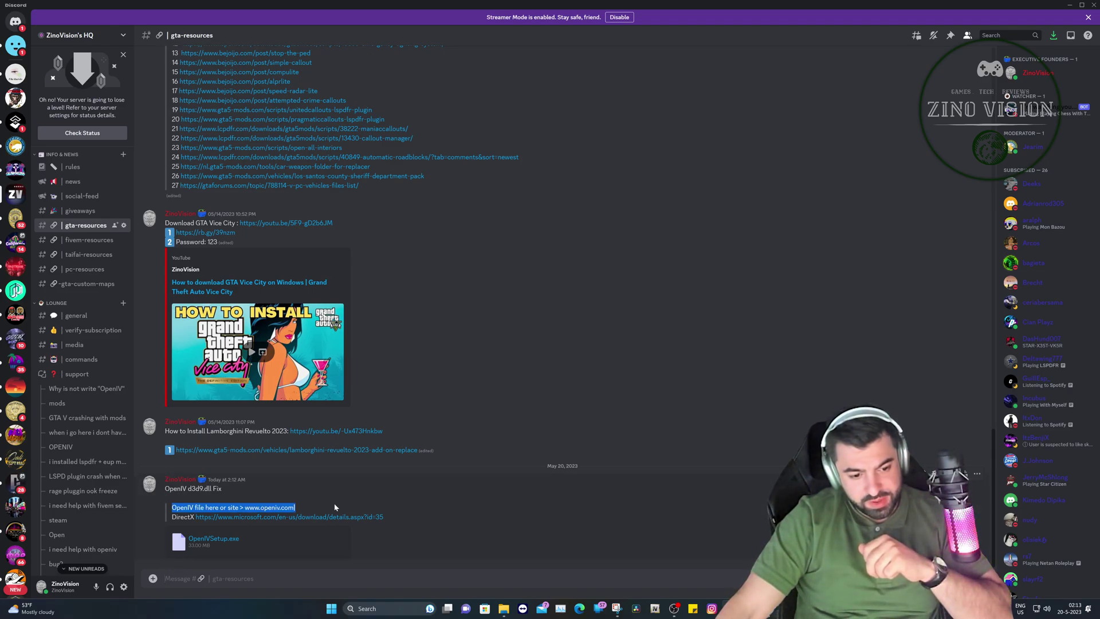
click(321, 506)
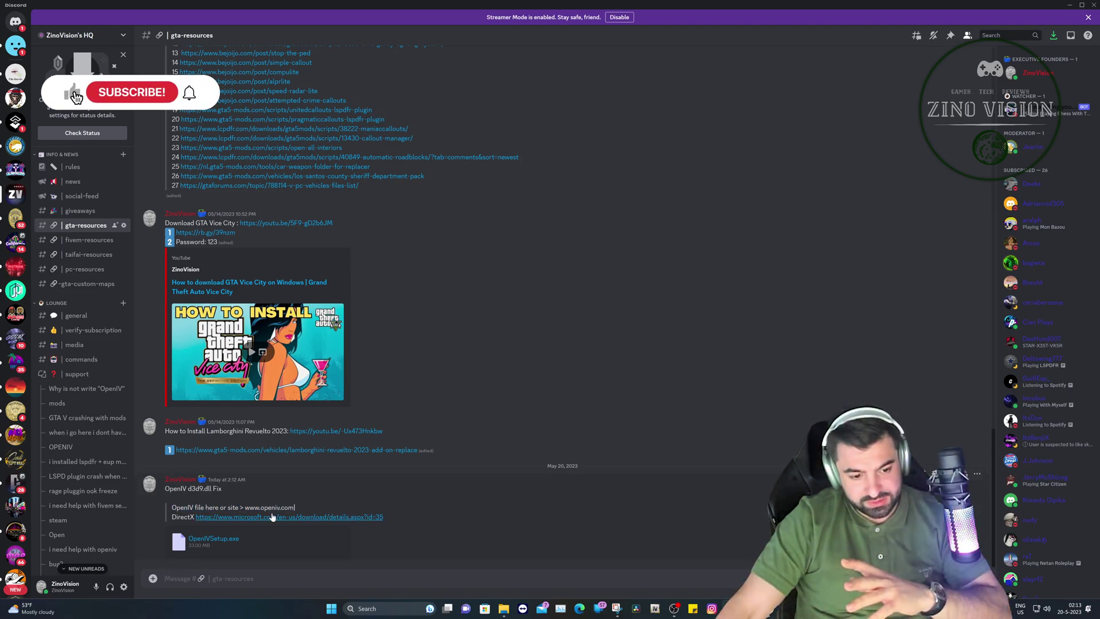
mouse_move(172, 508)
mouse_down()
mouse_move(384, 517)
mouse_move(161, 521)
mouse_up()
click(188, 117)
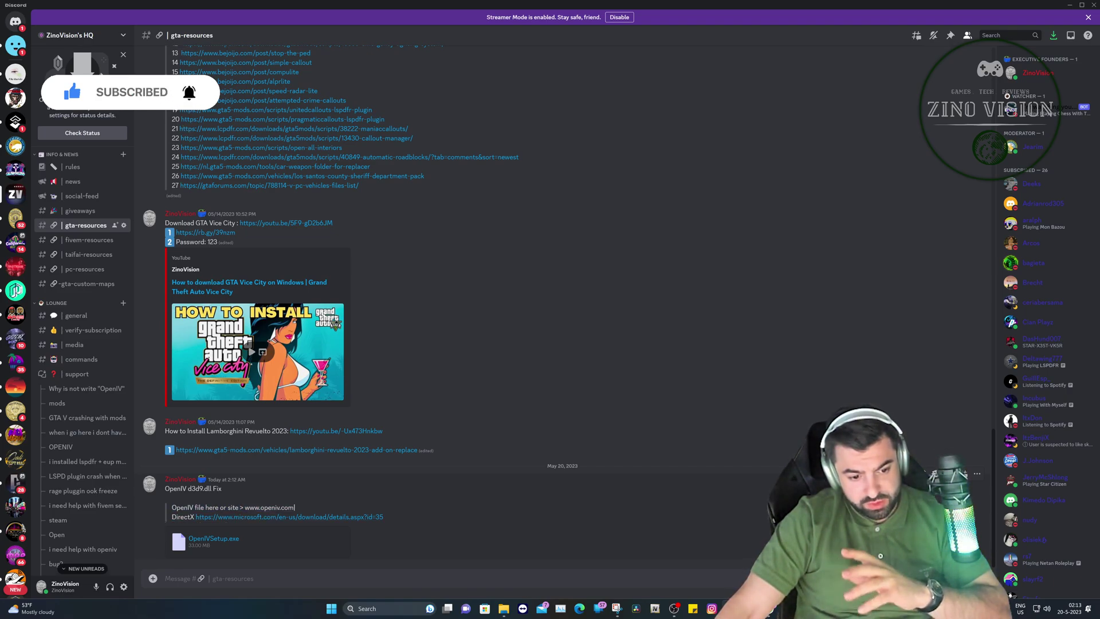
click(952, 474)
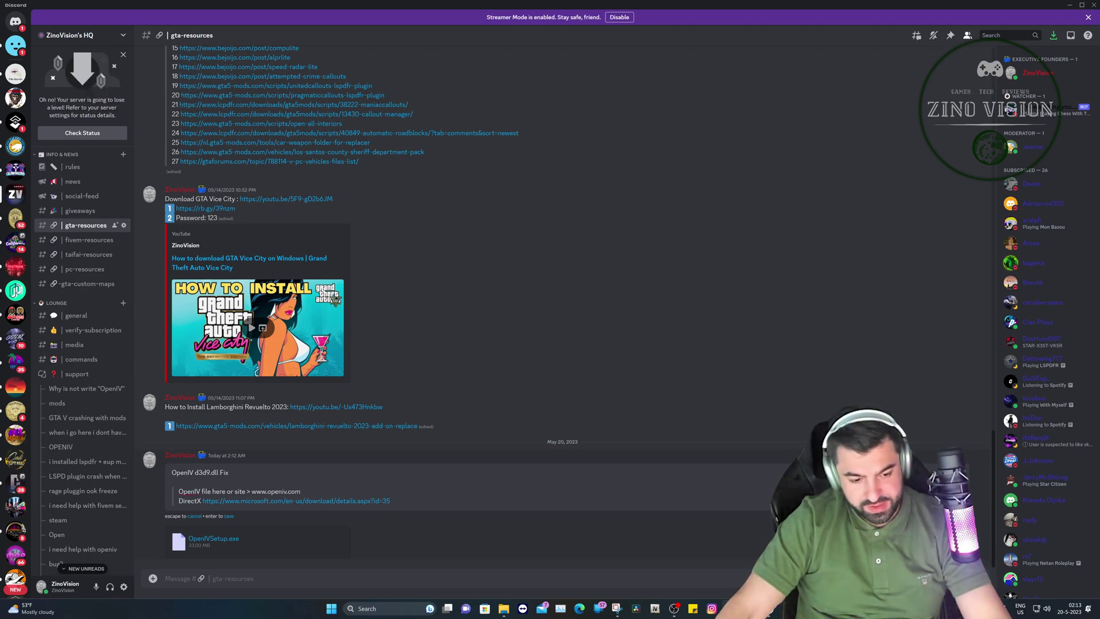
key(Return)
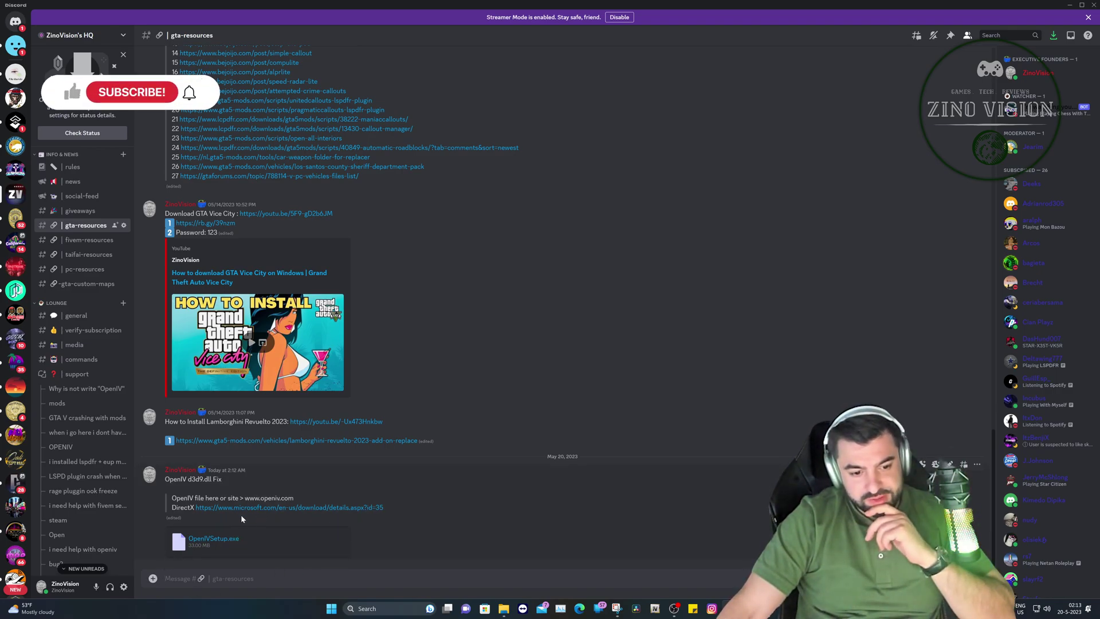
Open the DirectX link, accept cookies, and download the DirectX End-User Runtime Web Installer
click(285, 506)
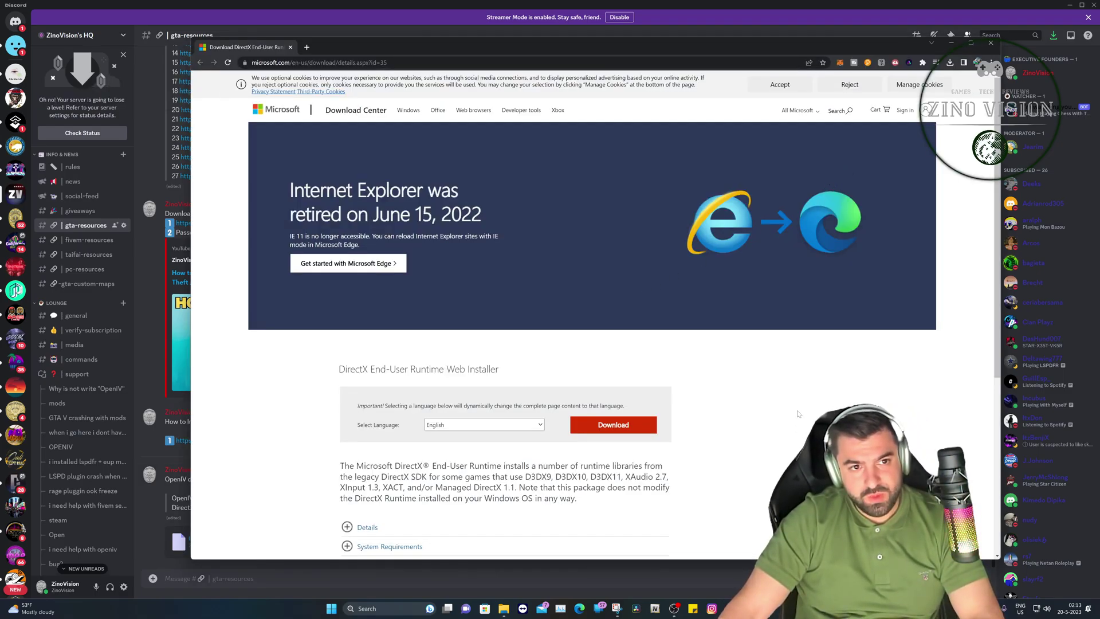
click(760, 81)
scroll(565, 472, down, 5)
scroll(564, 472, up, 2)
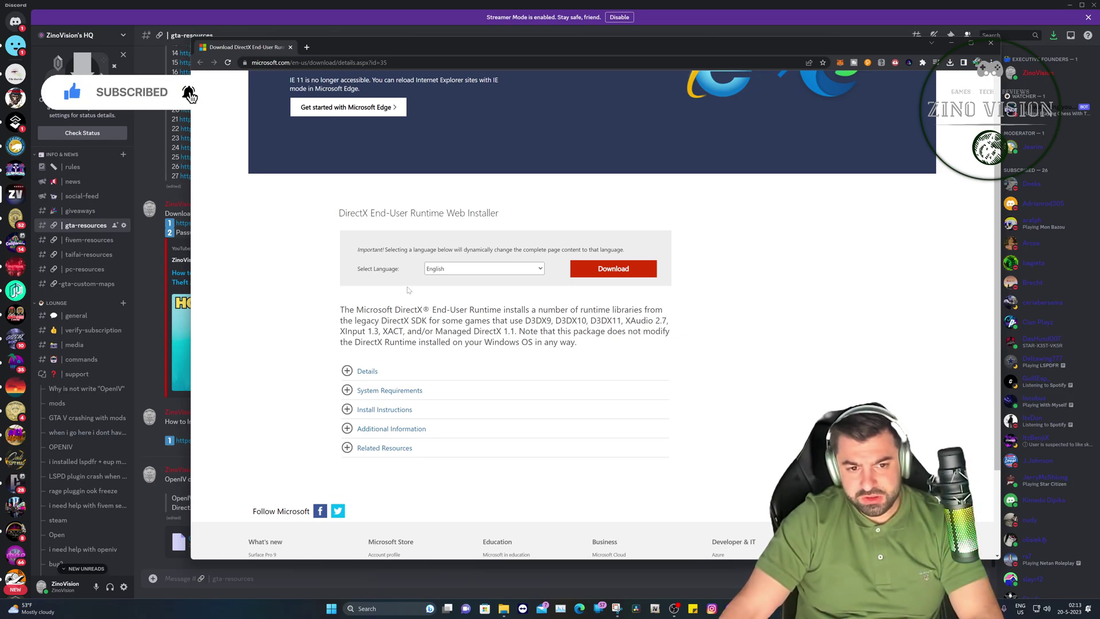
click(613, 269)
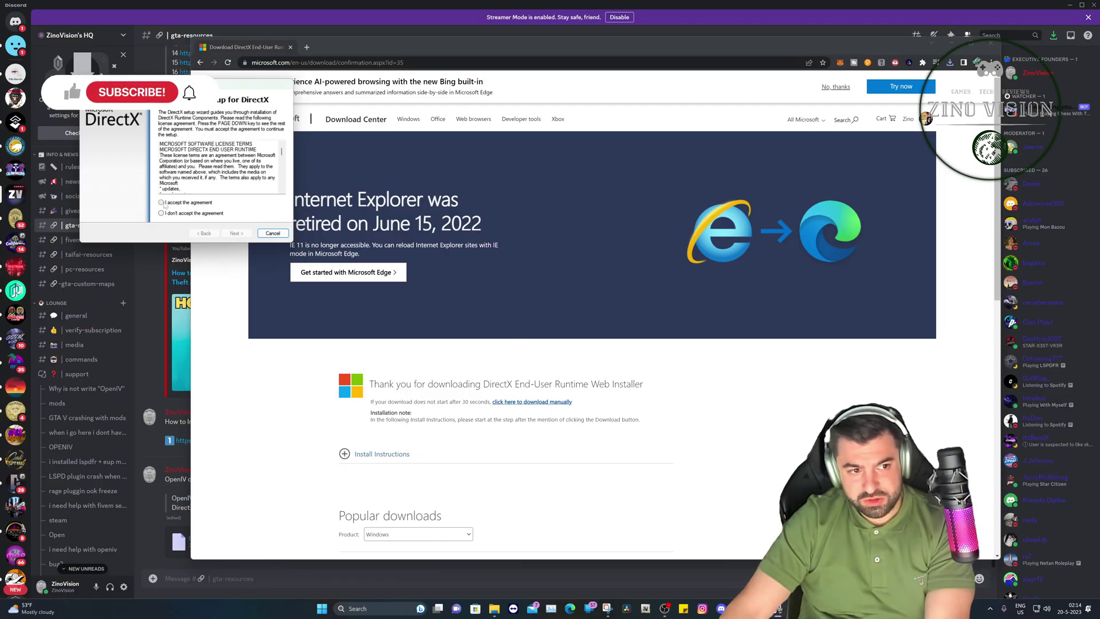
Accept the DirectX licence agreement, then cancel the setup without installing
click(161, 202)
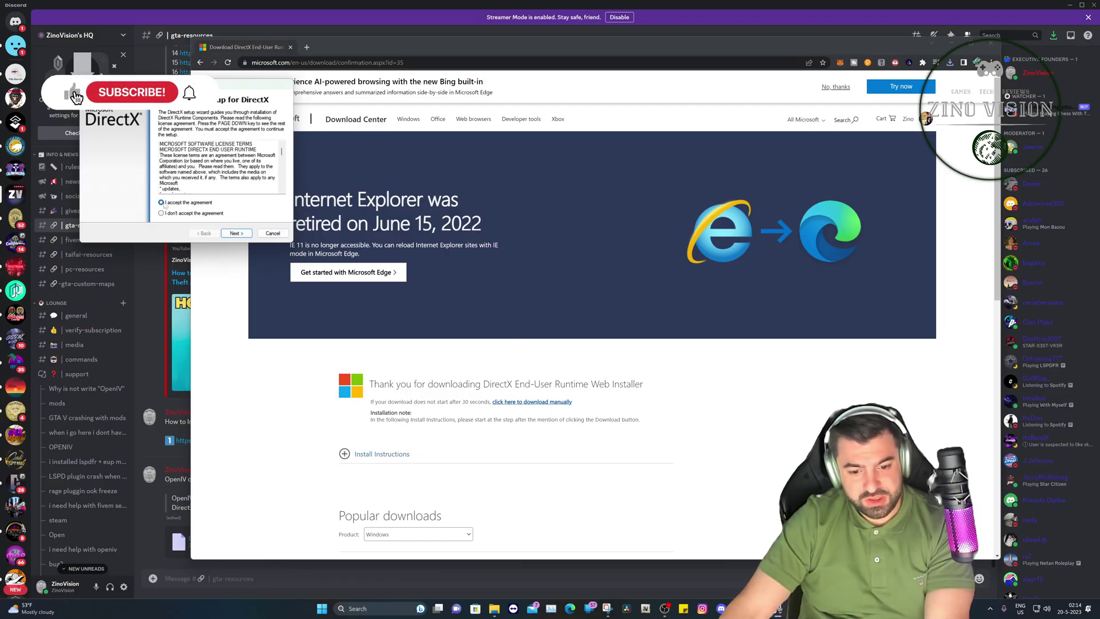
click(263, 233)
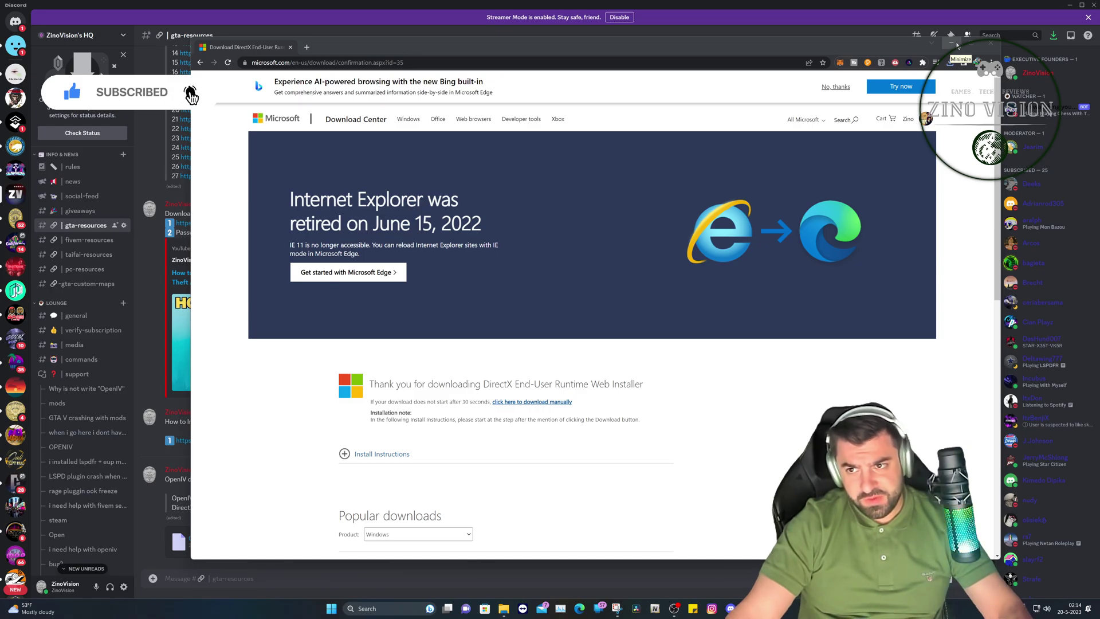
Minimize the browser and return to Discord's #support forum
click(952, 45)
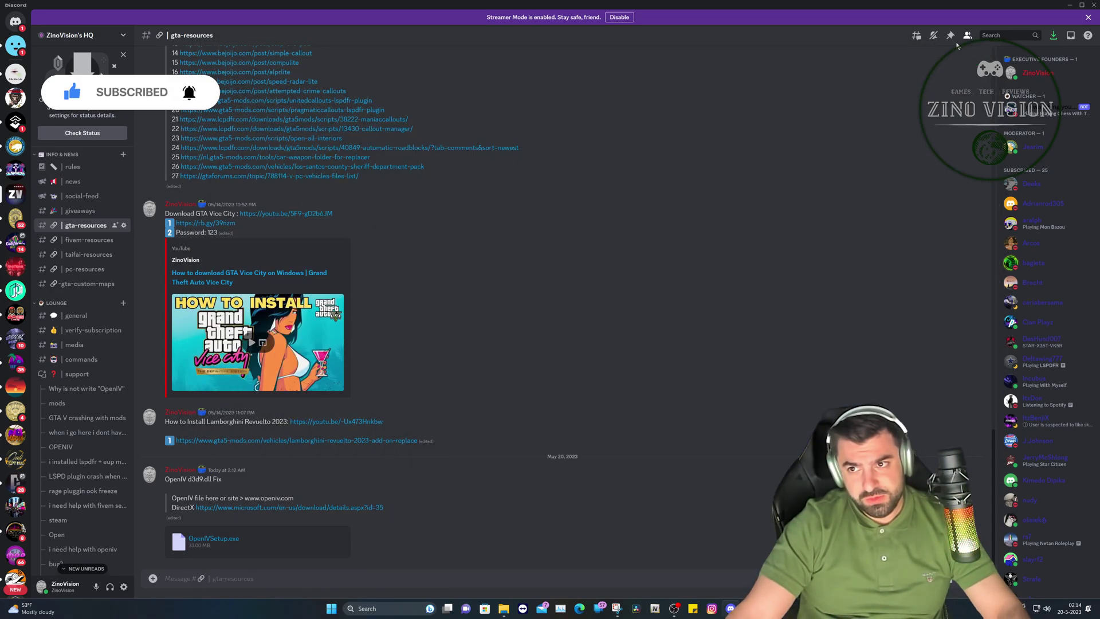
scroll(452, 257, up, 2)
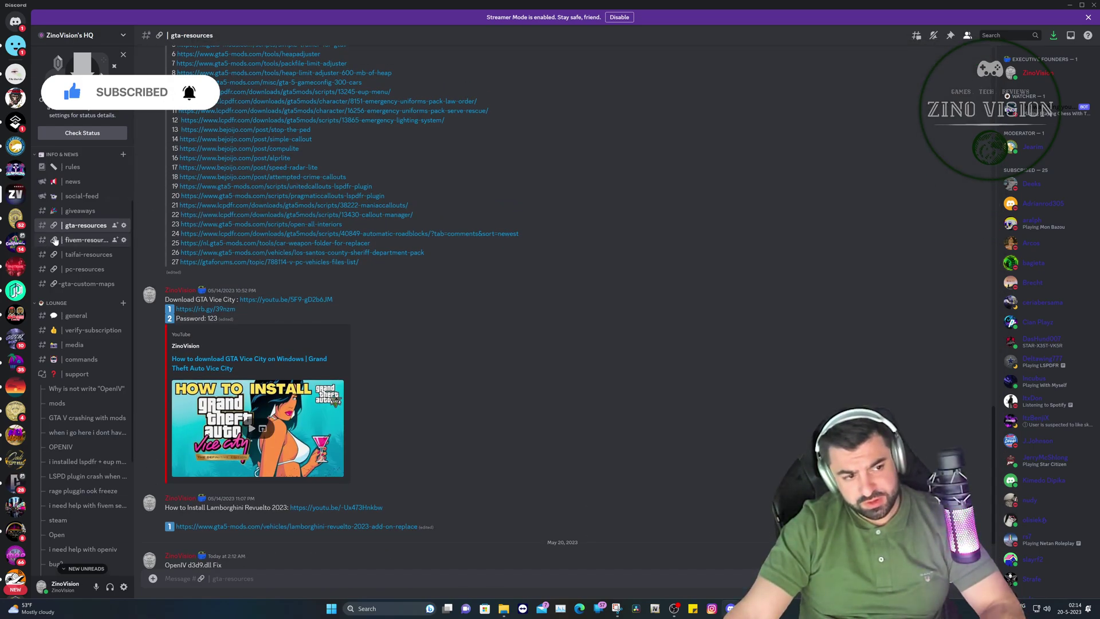
scroll(84, 325, up, 2)
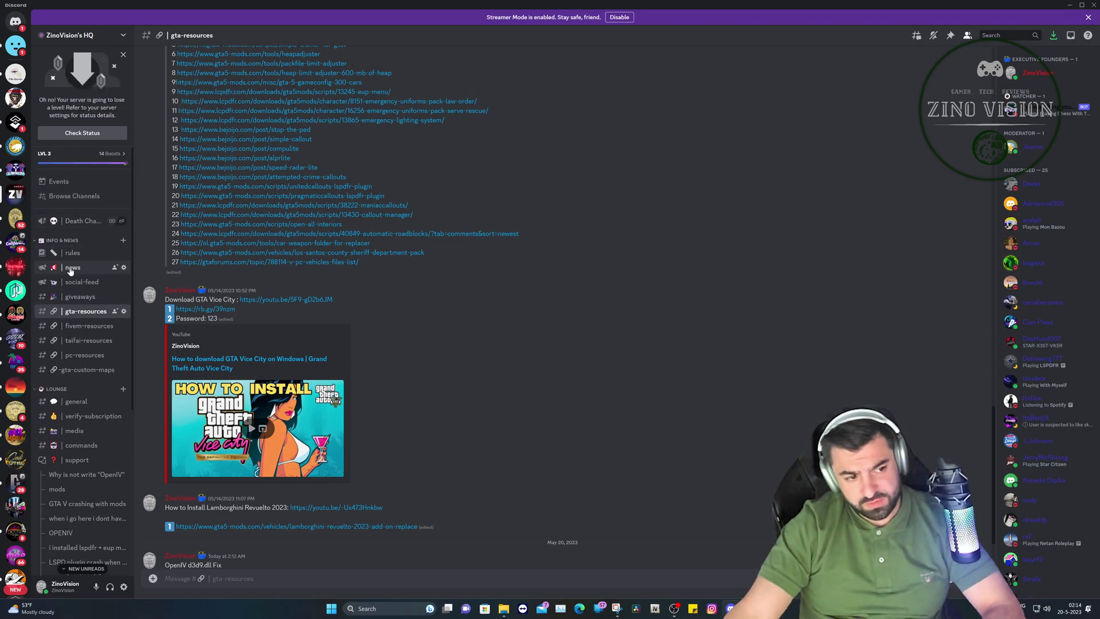
click(76, 460)
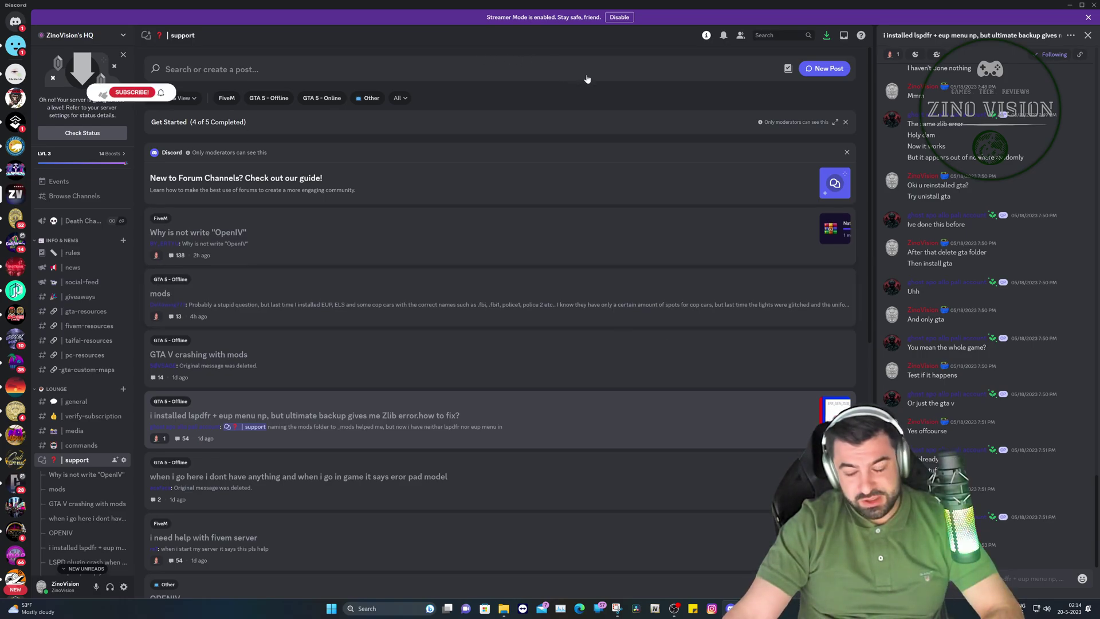
Open the 'Why is not write "OpenIV"' thread and scroll through its replies
click(304, 242)
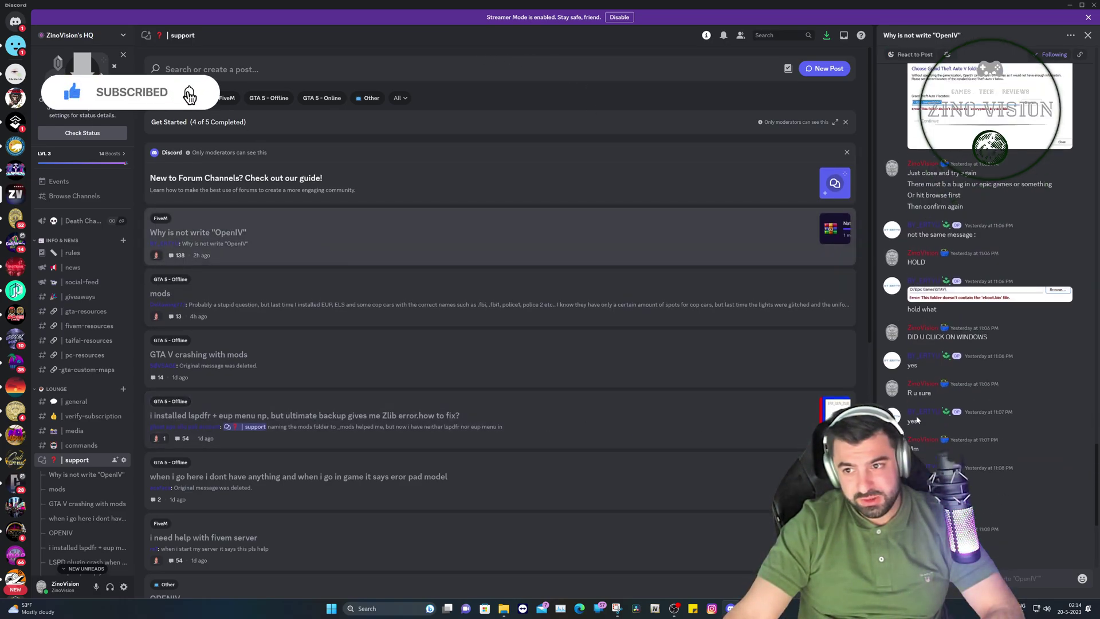
scroll(895, 395, up, 10)
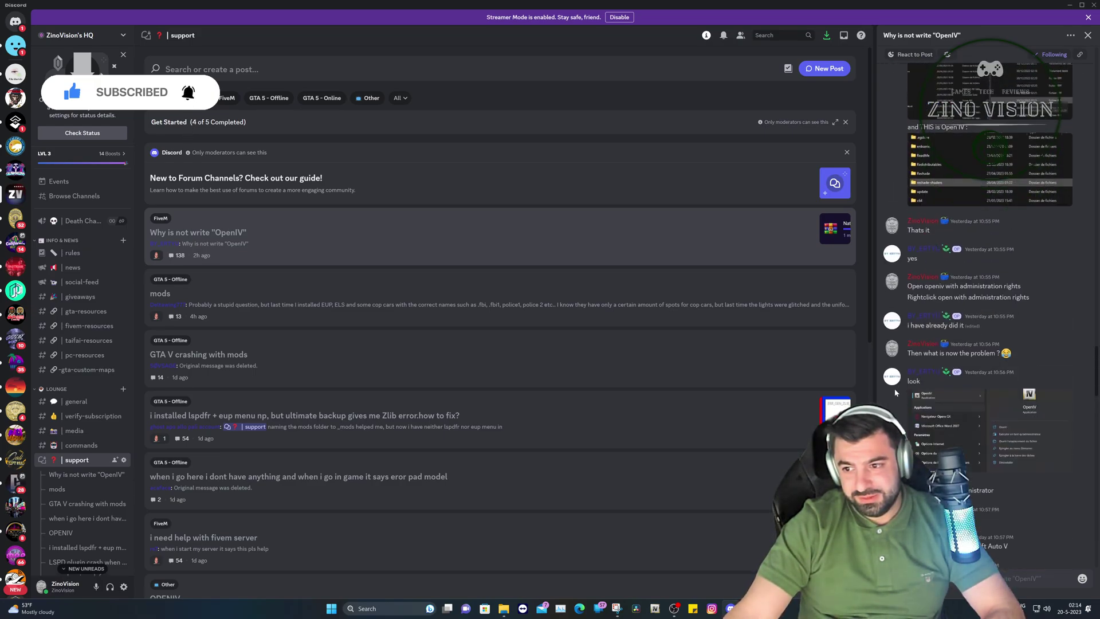
scroll(896, 388, up, 15)
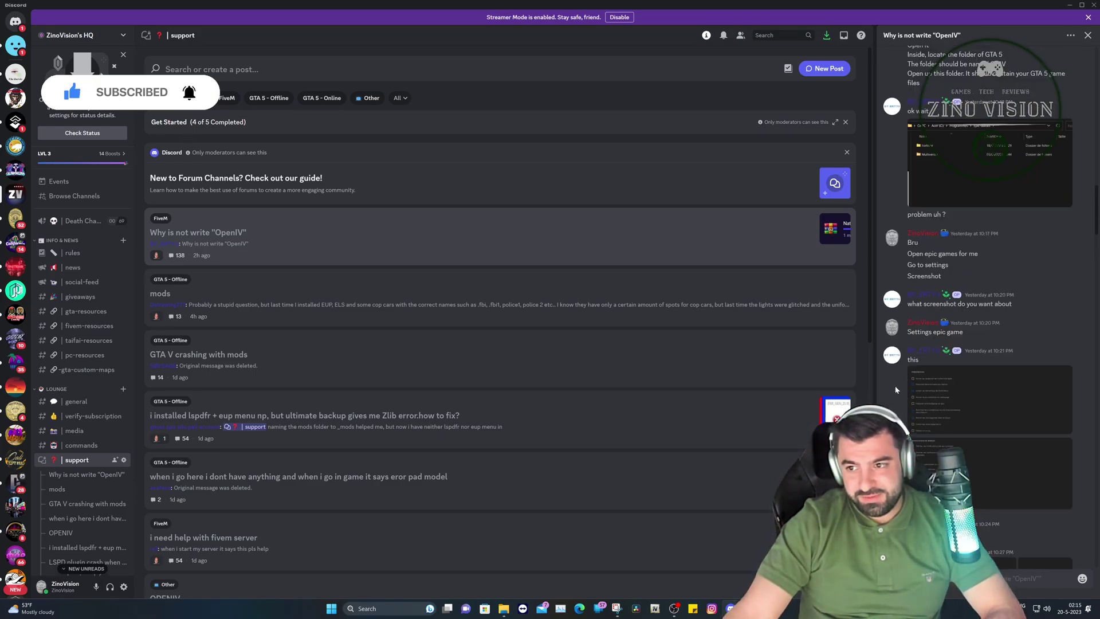
scroll(895, 387, up, 10)
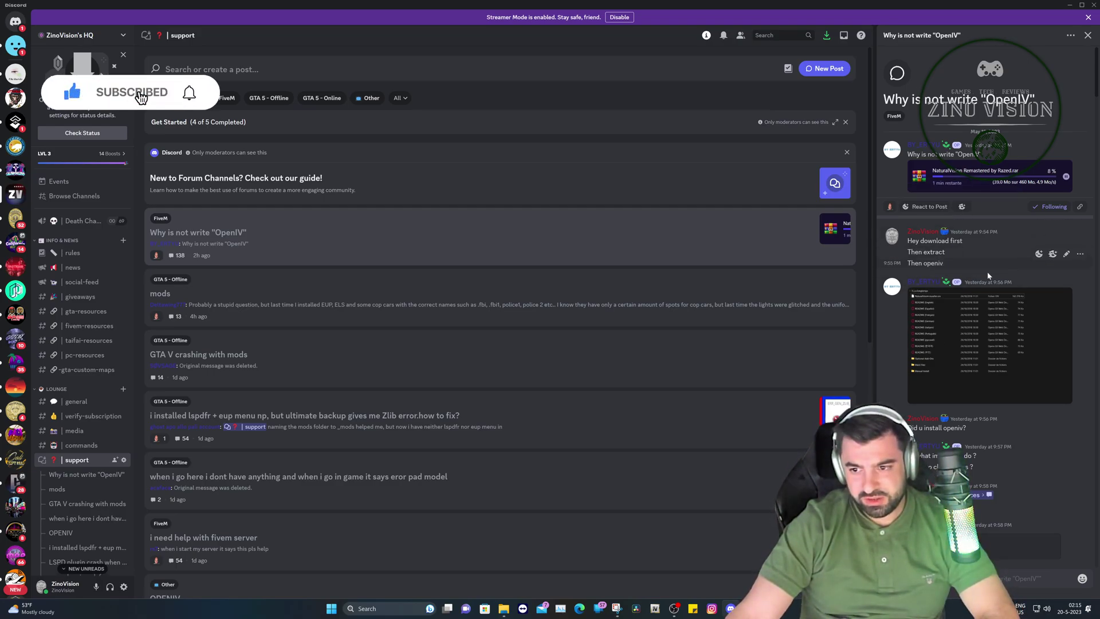
scroll(983, 306, down, 3)
scroll(982, 306, down, 3)
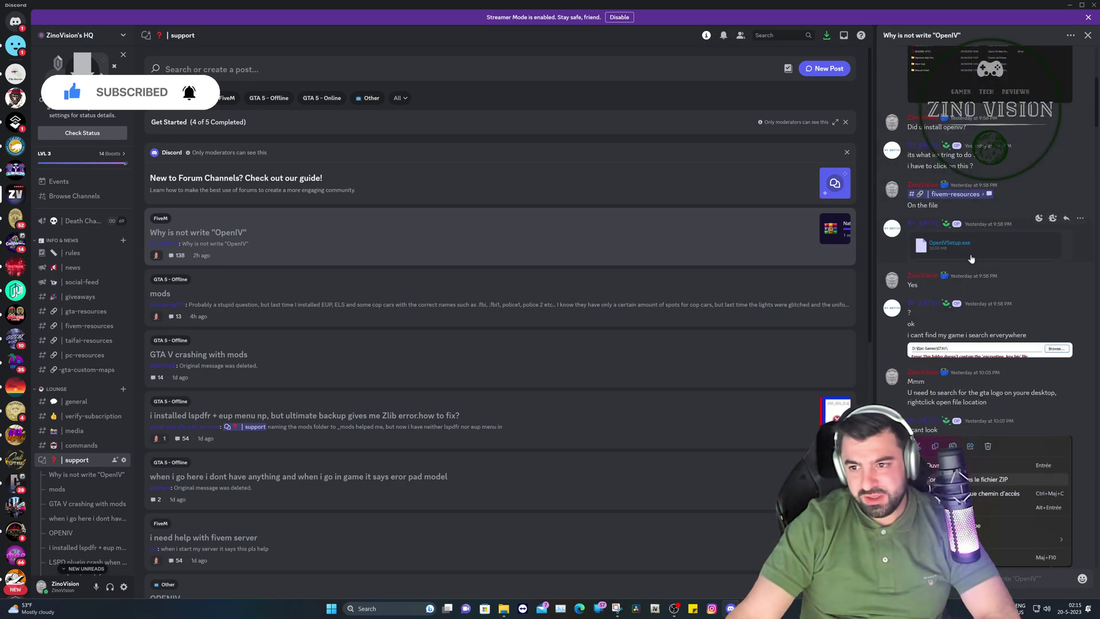
scroll(951, 205, down, 2)
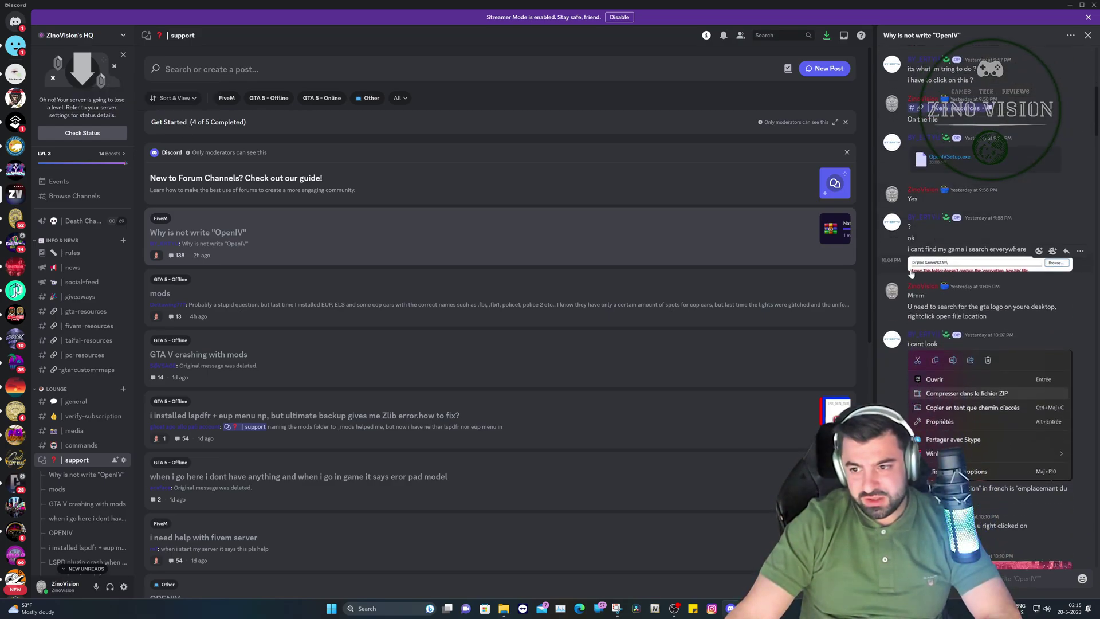
click(1019, 262)
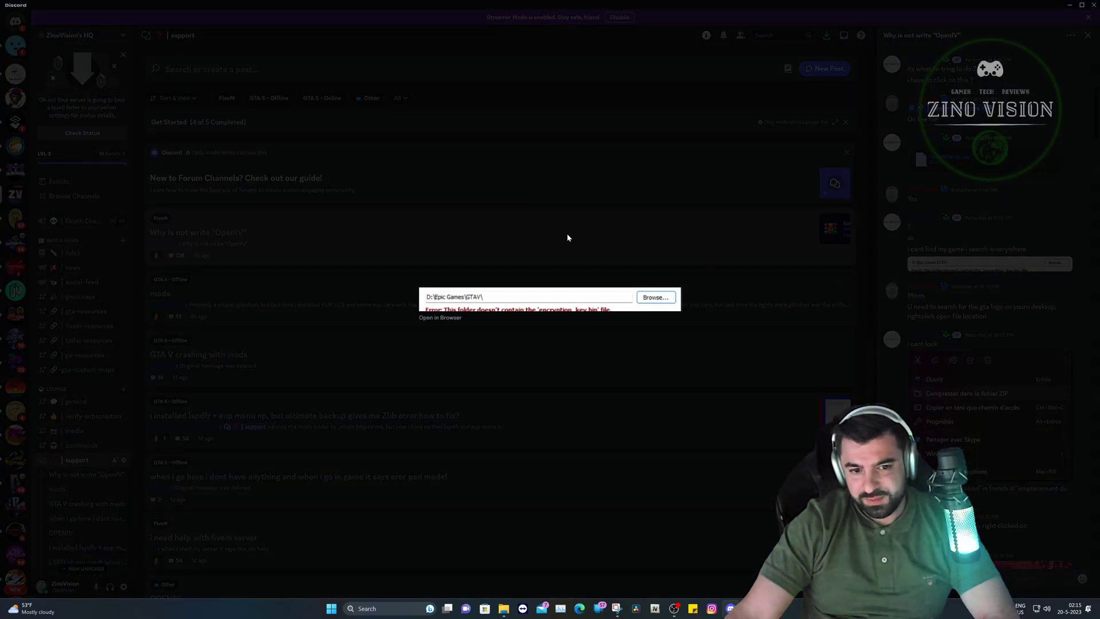
click(890, 265)
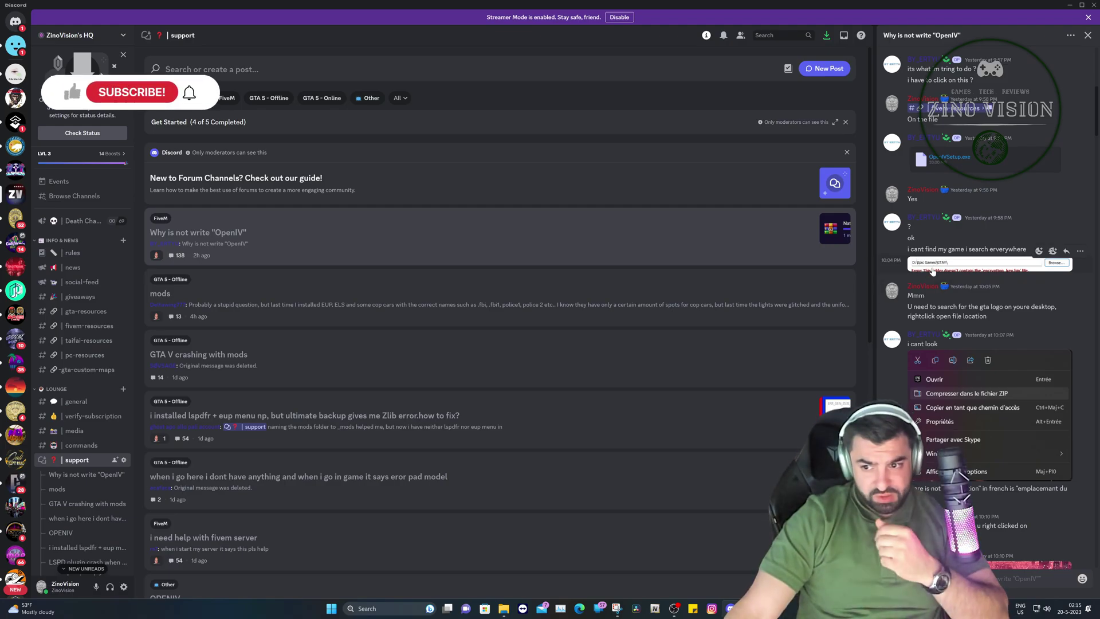
click(934, 270)
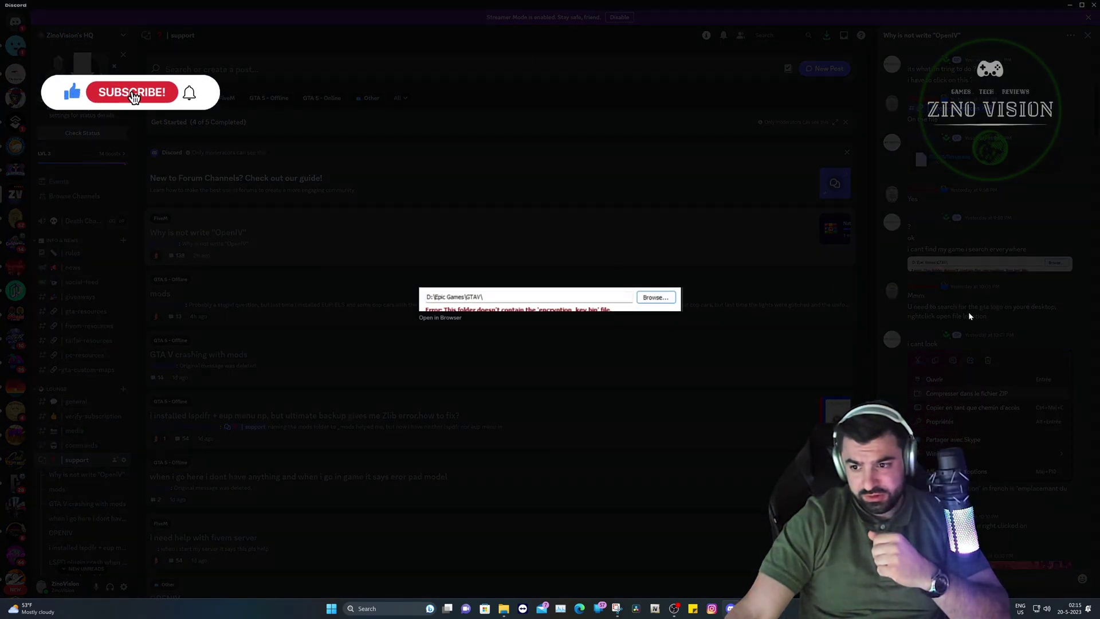
click(968, 317)
scroll(924, 306, down, 2)
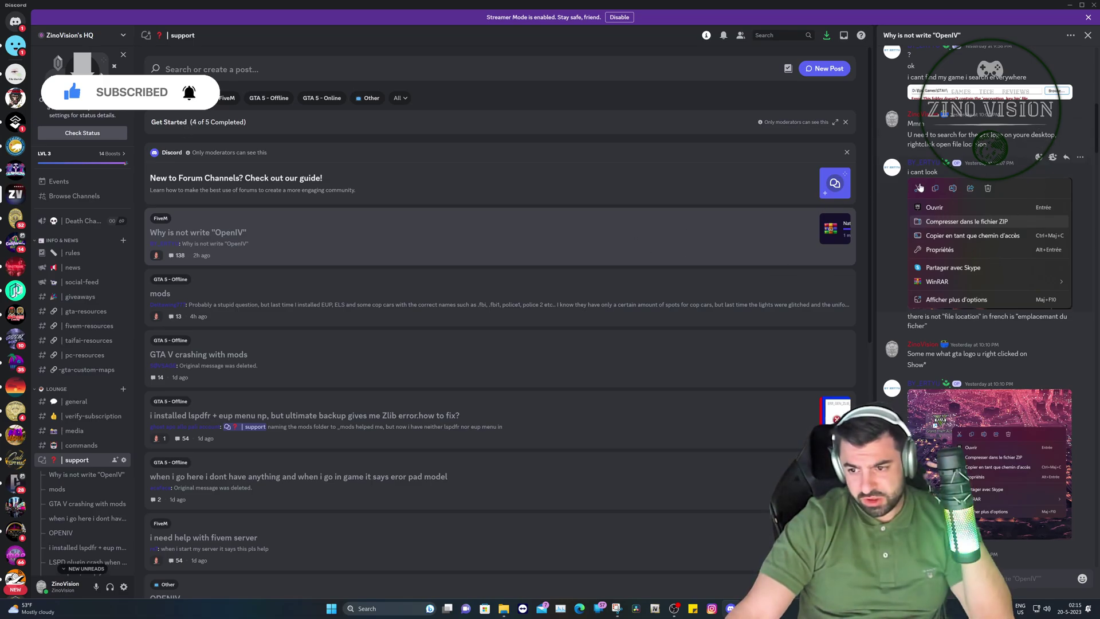
scroll(919, 188, down, 3)
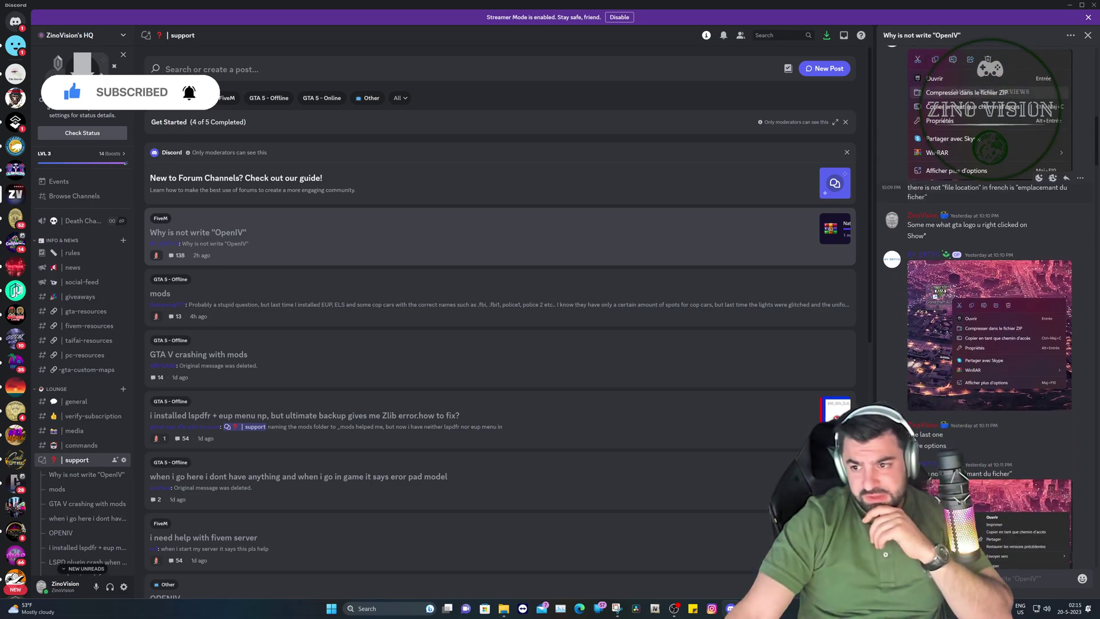
scroll(922, 192, down, 5)
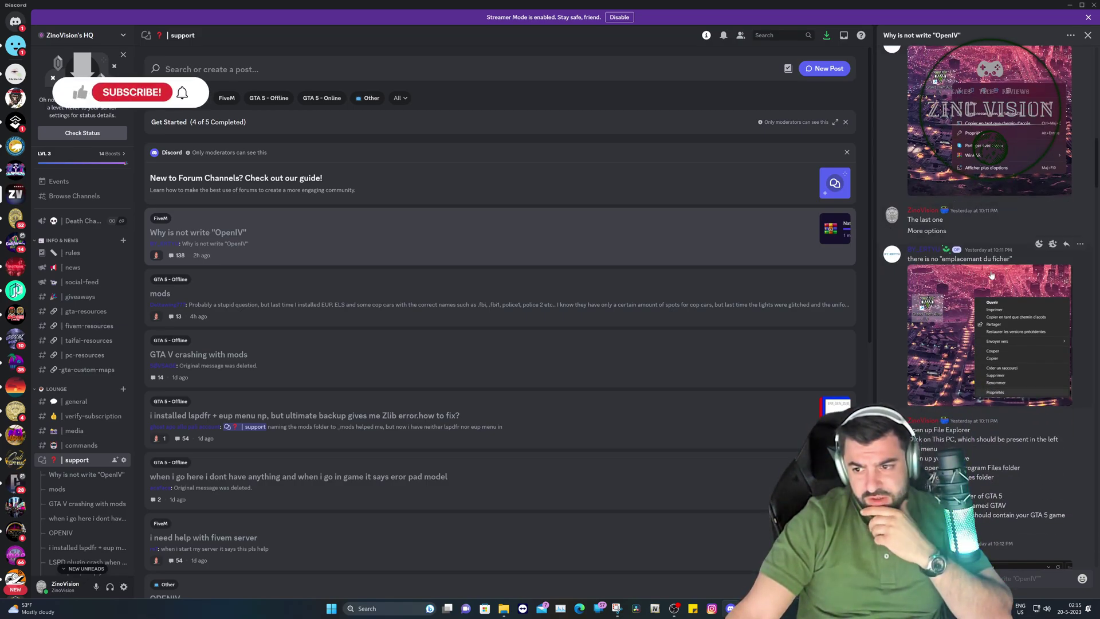
scroll(969, 213, down, 5)
scroll(989, 284, down, 1)
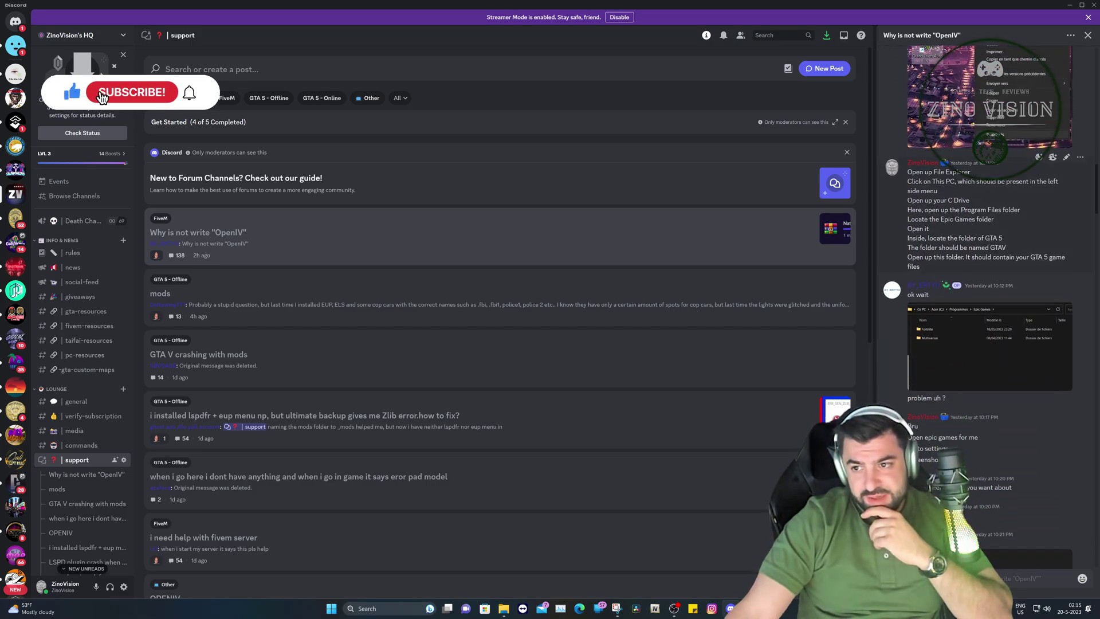
scroll(974, 195, up, 15)
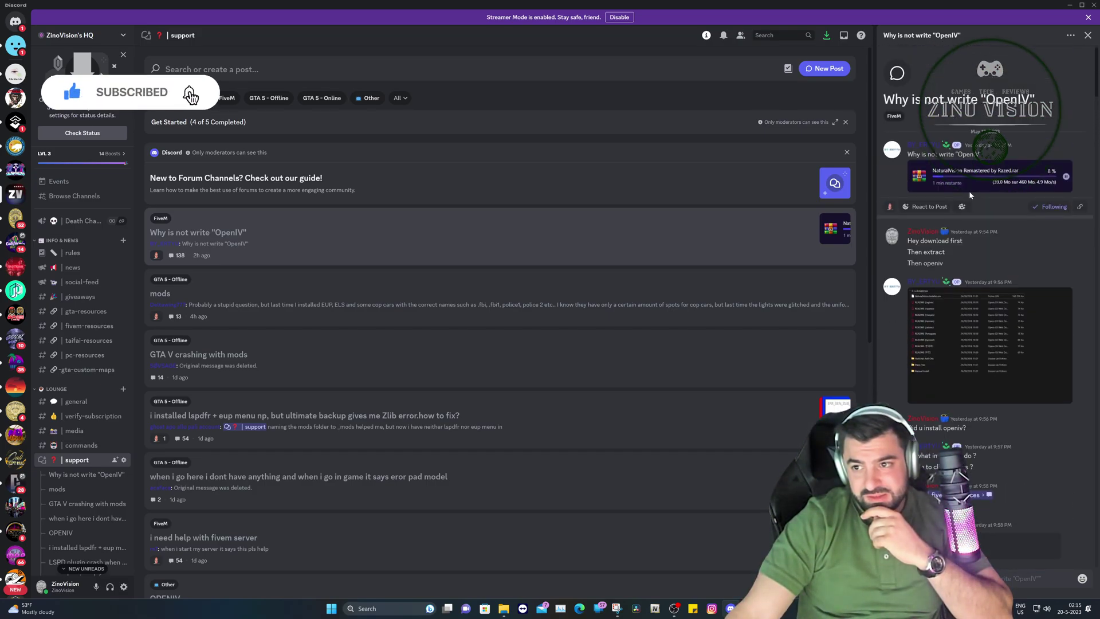
scroll(982, 235, down, 10)
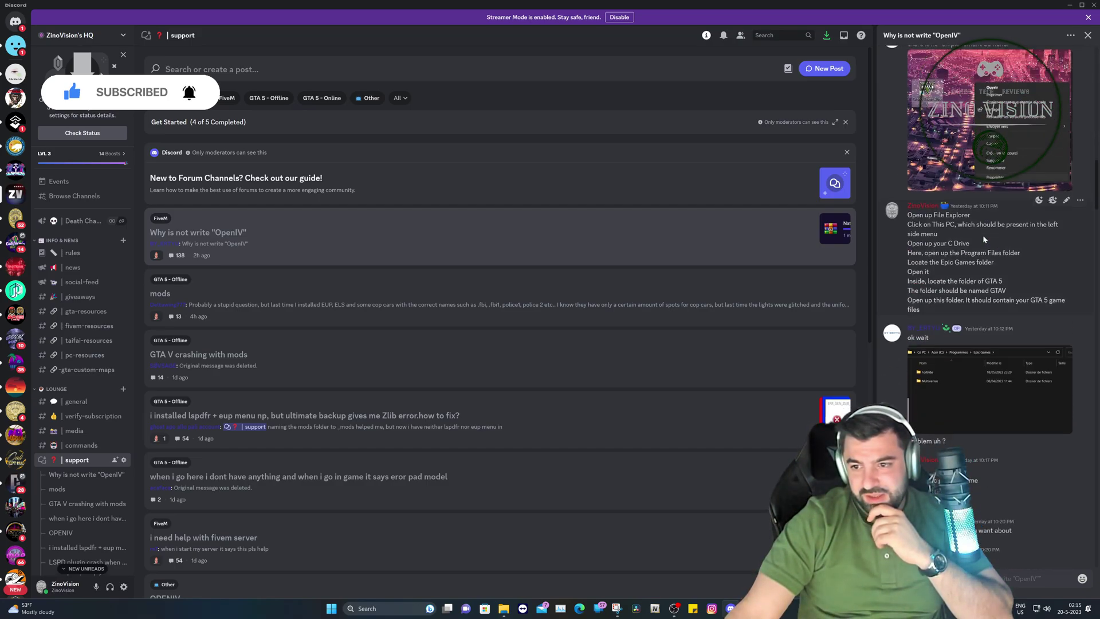
scroll(982, 235, down, 6)
scroll(983, 239, down, 3)
scroll(983, 196, down, 10)
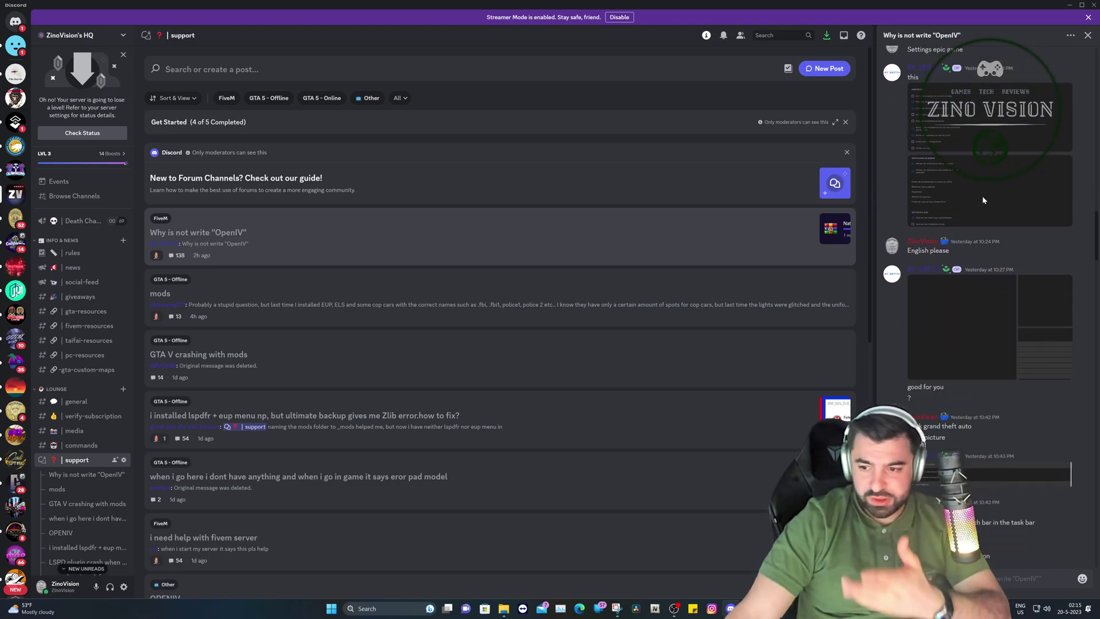
scroll(982, 196, down, 5)
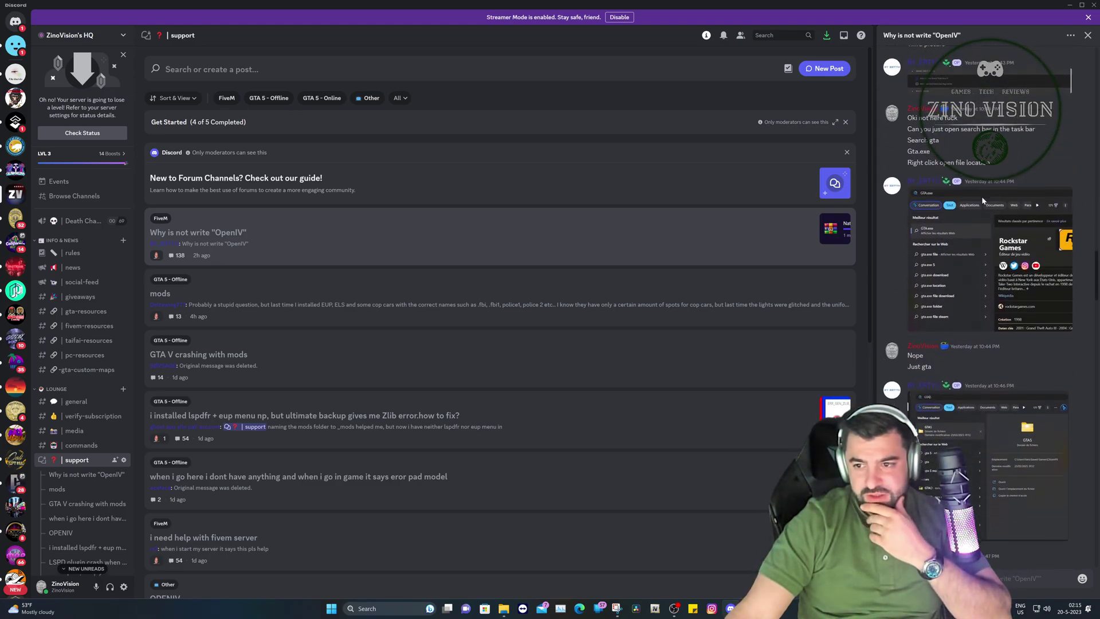
scroll(951, 224, down, 15)
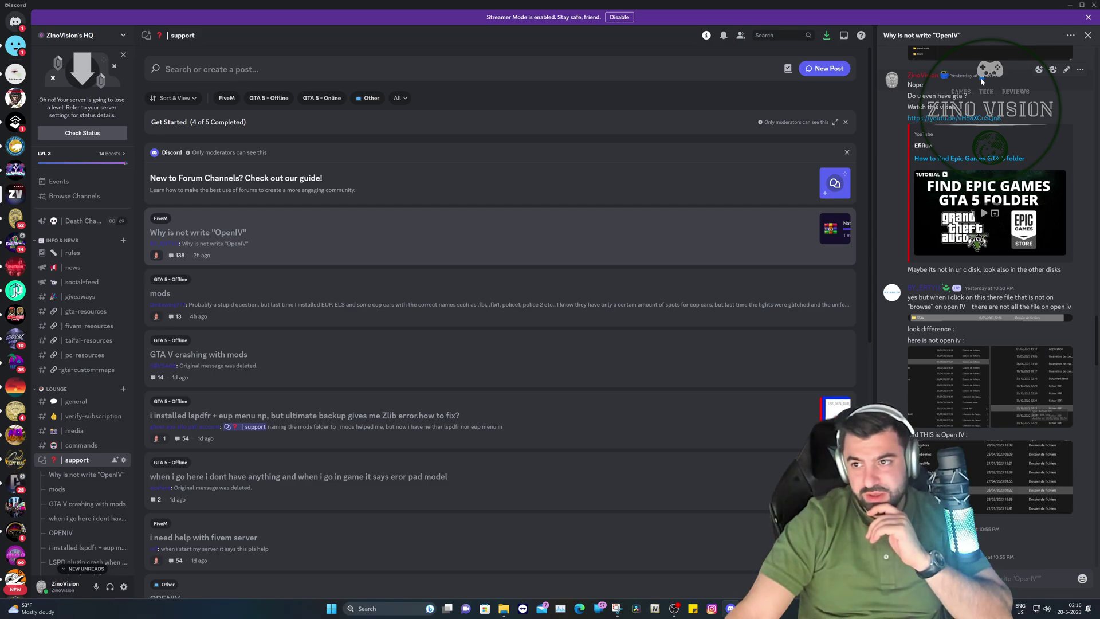
scroll(972, 267, down, 3)
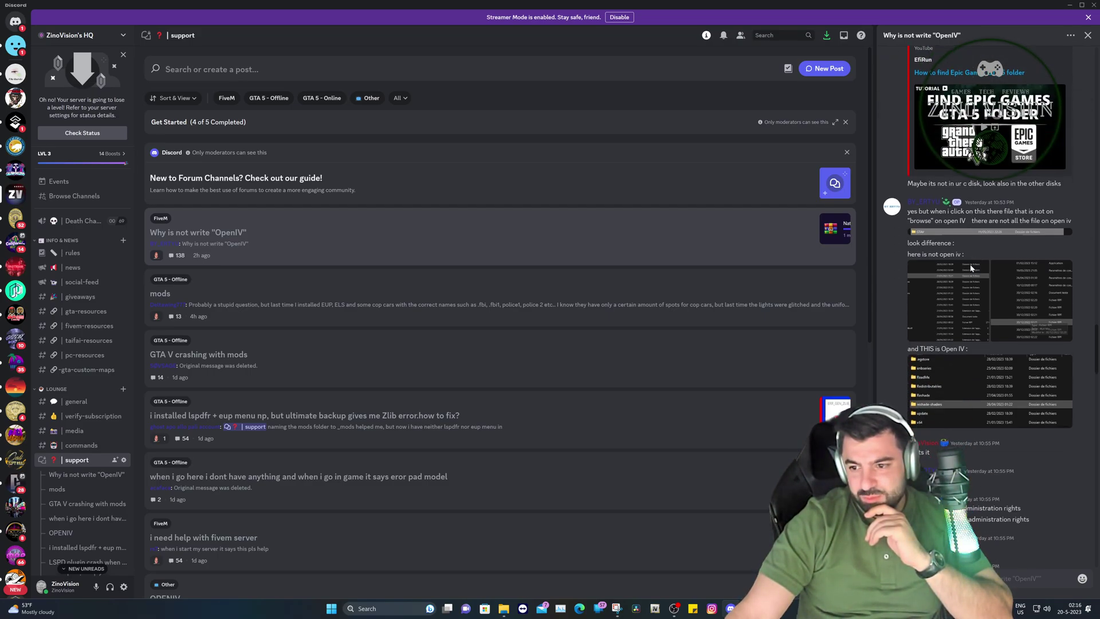
drag(919, 212, 1043, 212)
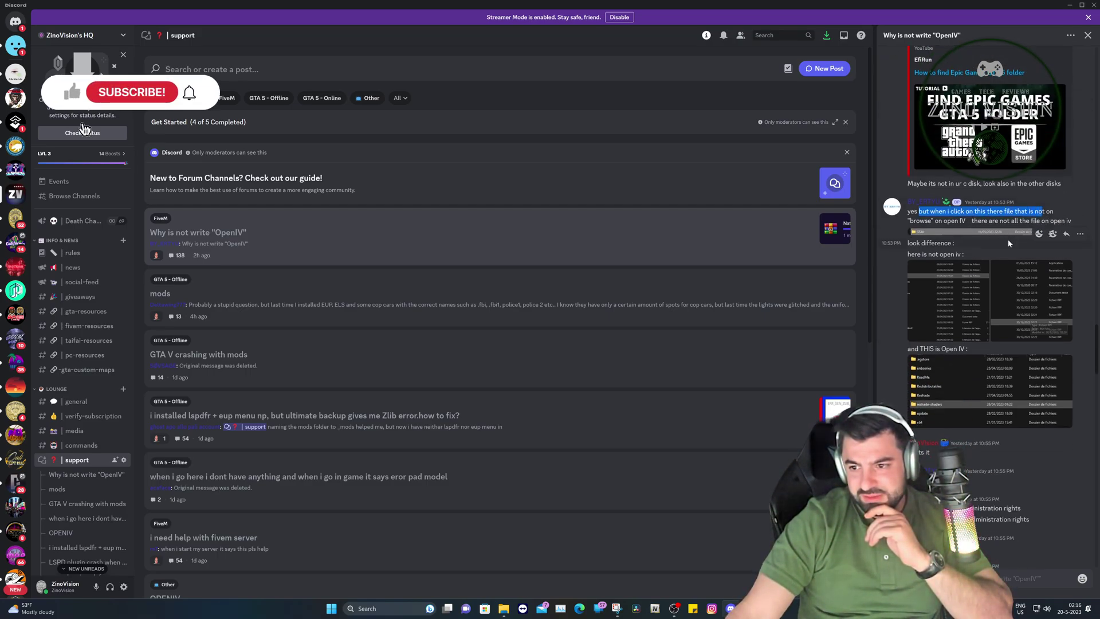
scroll(1004, 248, down, 2)
scroll(1000, 250, down, 4)
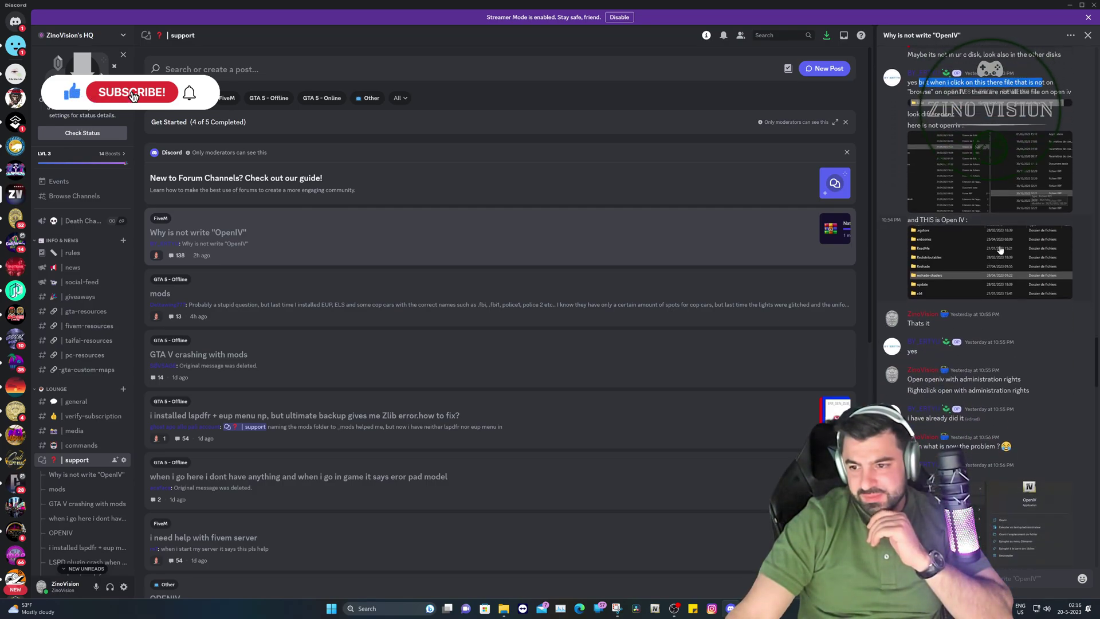
scroll(999, 245, down, 2)
scroll(981, 250, down, 3)
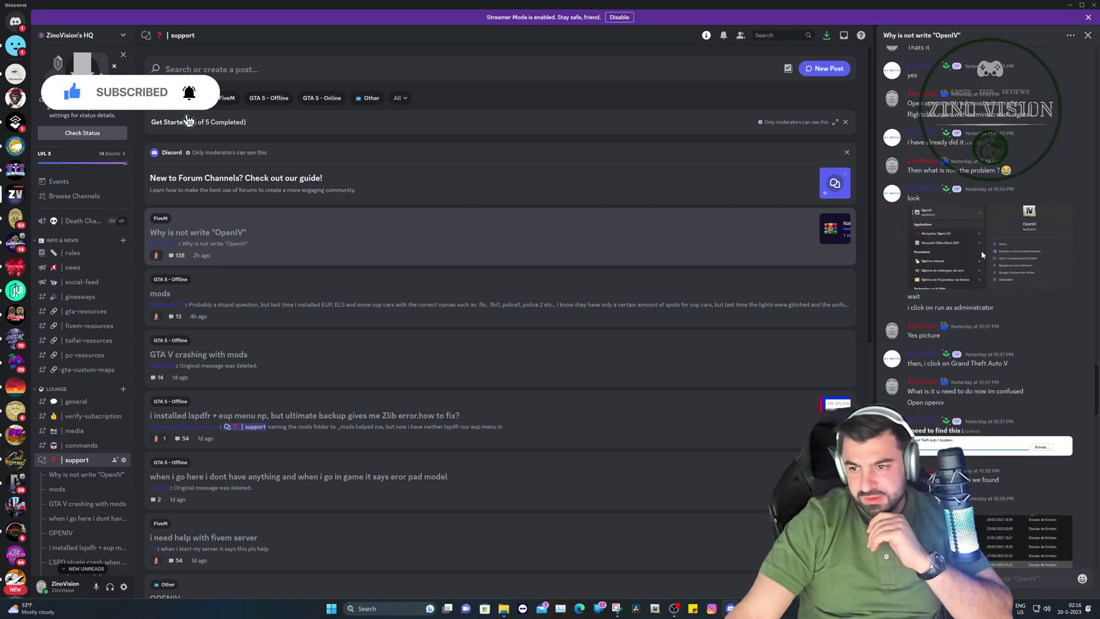
scroll(924, 304, down, 3)
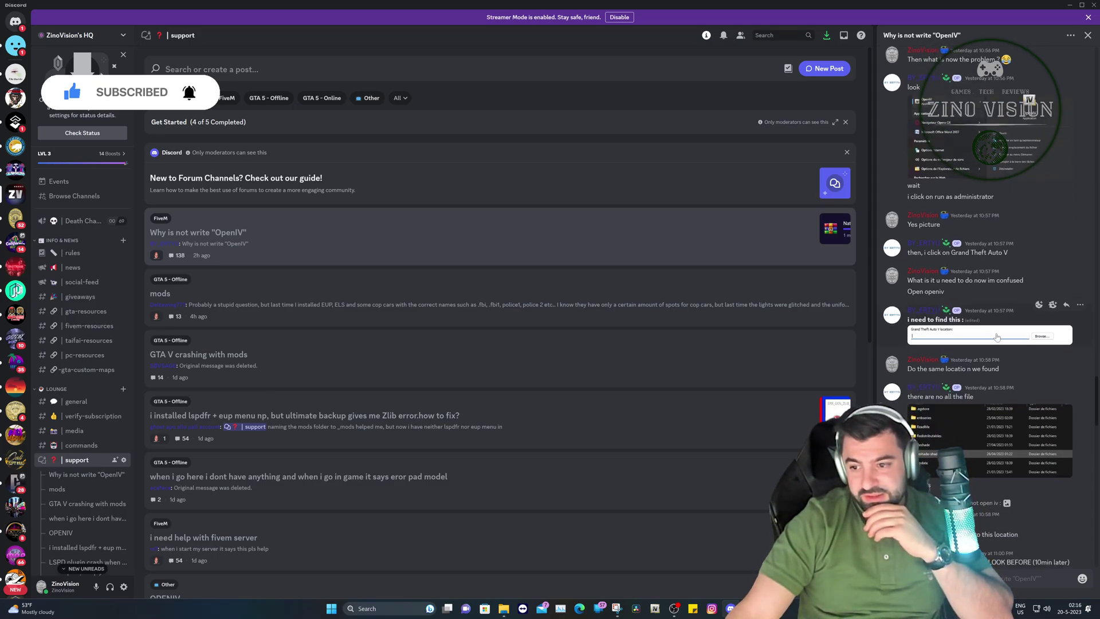
scroll(974, 331, down, 3)
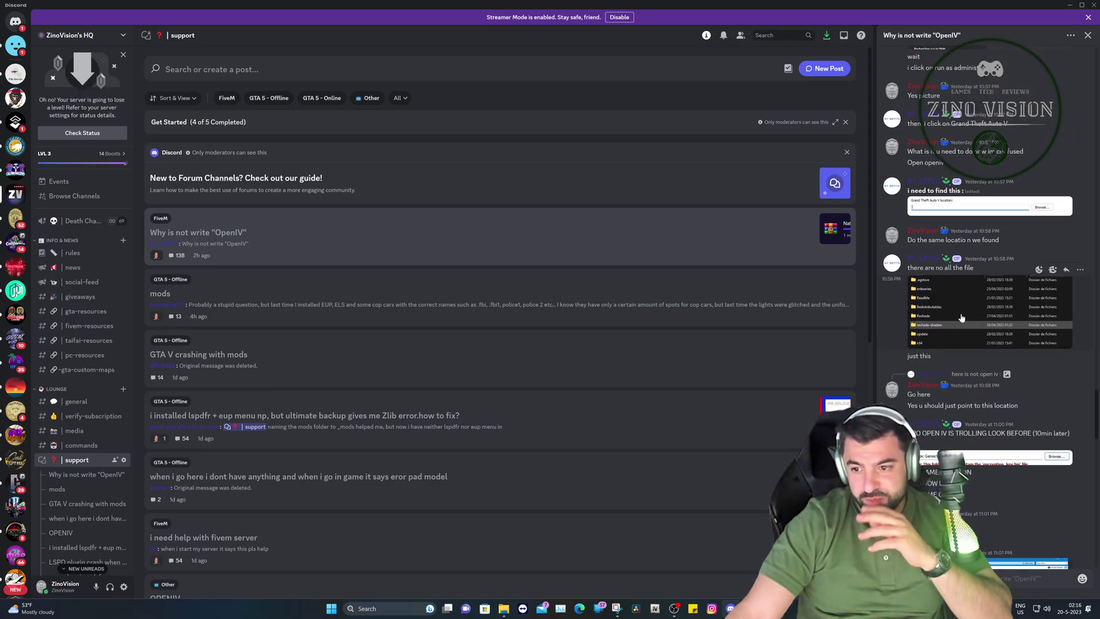
scroll(986, 289, down, 4)
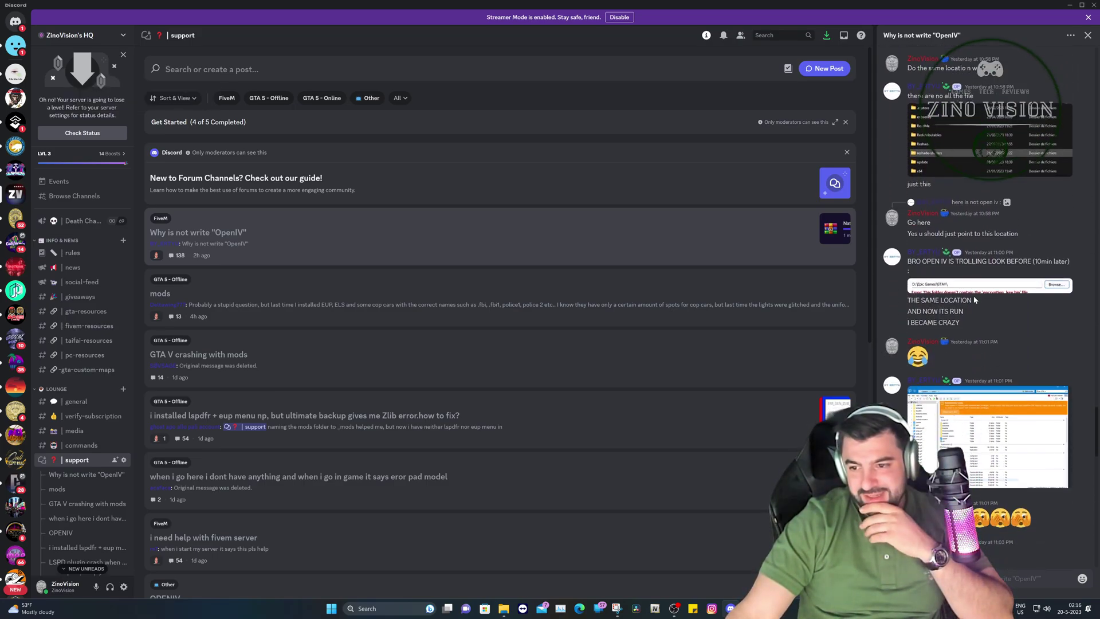
View the enlarged OpenIV path error screenshot, close it, and scroll down the replies
click(925, 288)
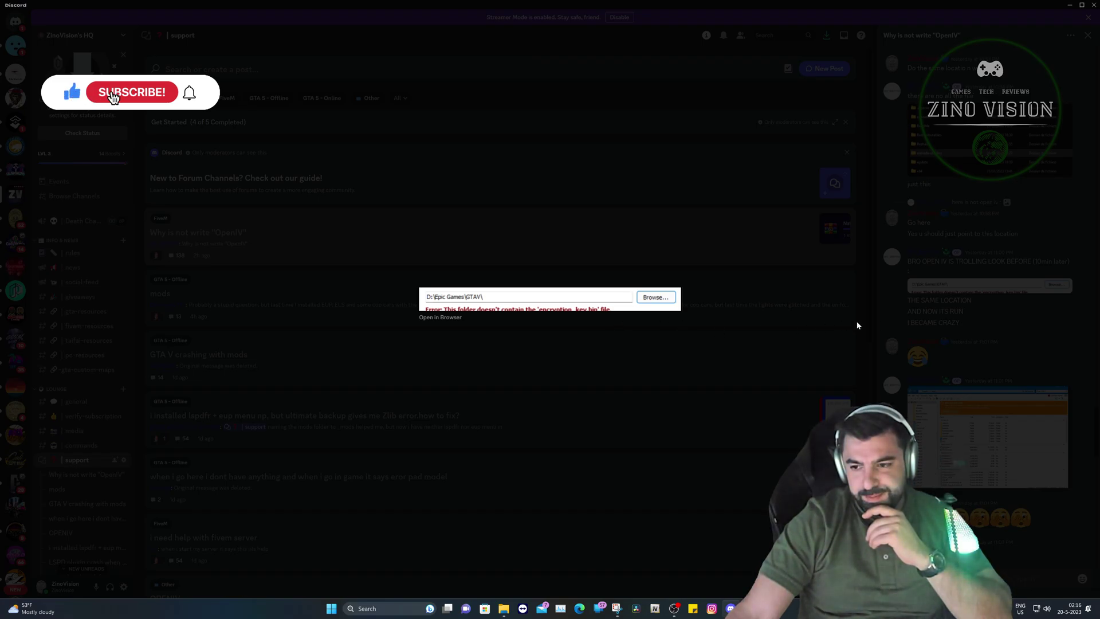
click(957, 315)
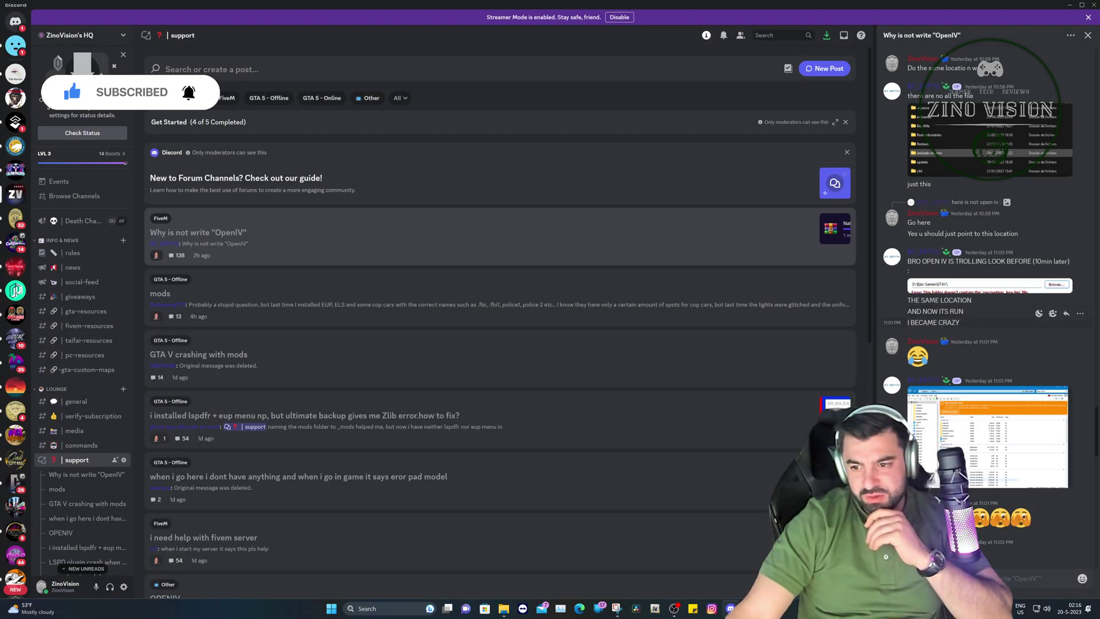
scroll(997, 355, down, 1)
scroll(997, 354, down, 1)
drag(964, 269, 949, 269)
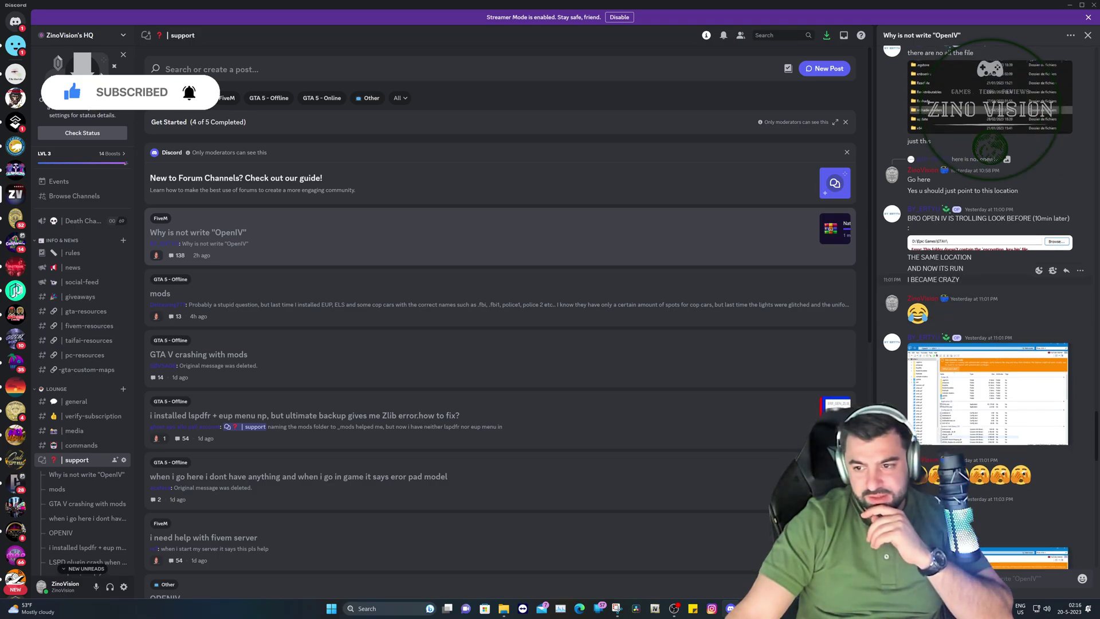
scroll(936, 347, down, 5)
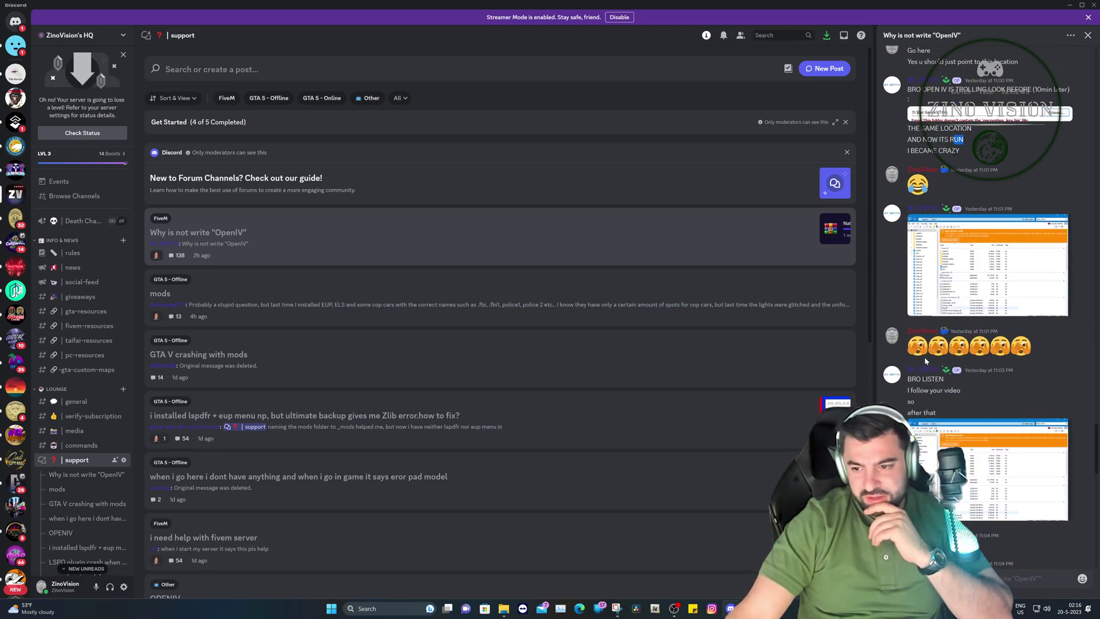
drag(942, 262, 948, 280)
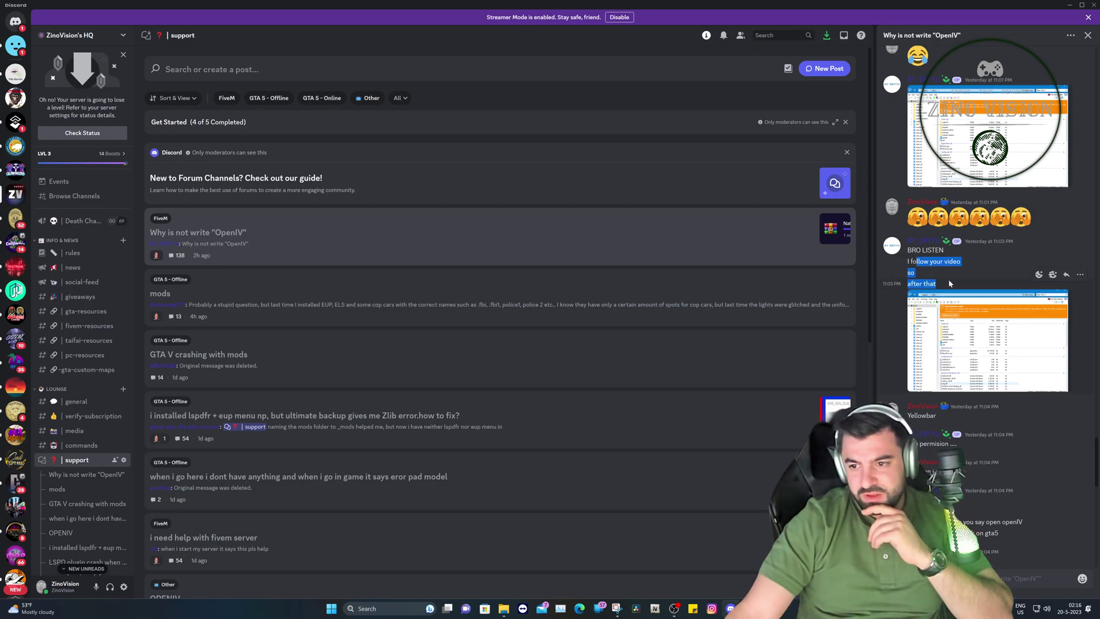
scroll(963, 308, down, 3)
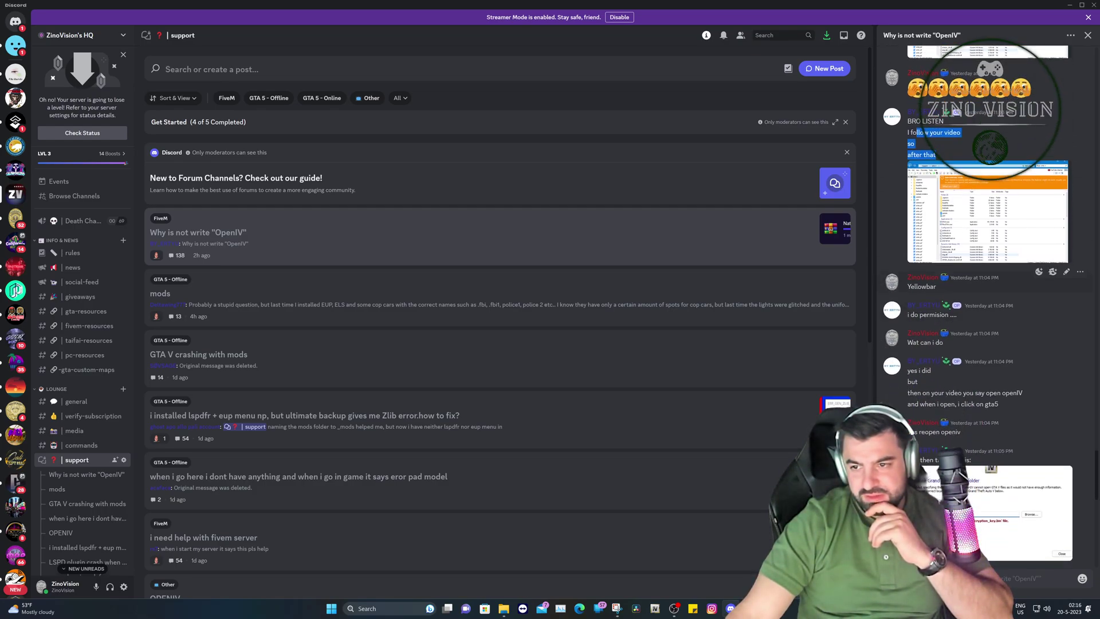
scroll(955, 290, down, 2)
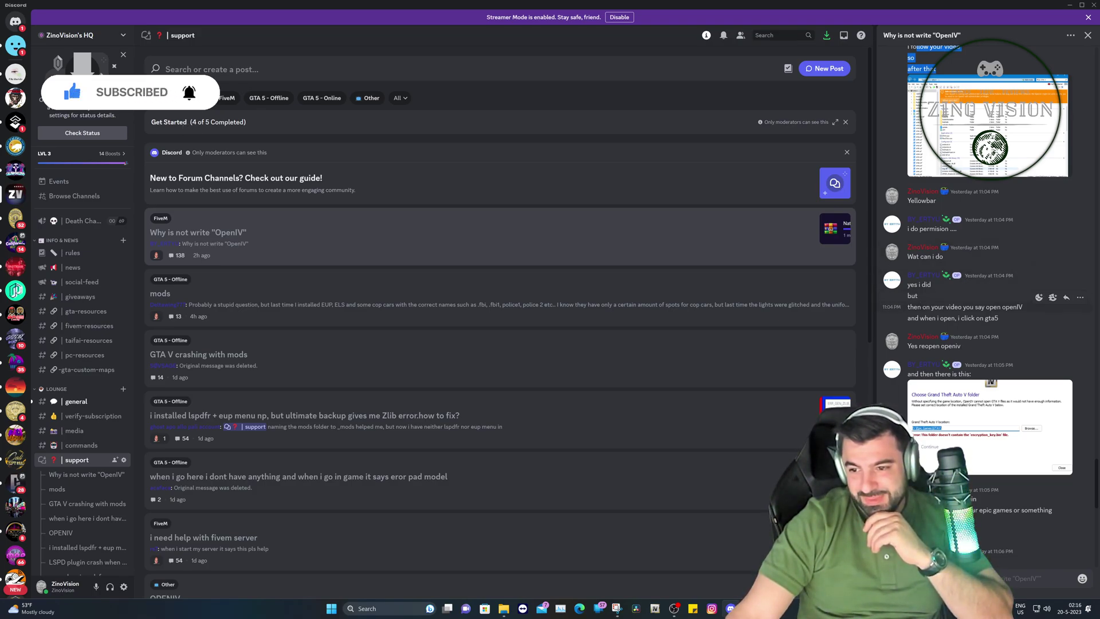
scroll(968, 315, down, 3)
View the Choose Grand Theft Auto V folder screenshot, then continue down the thread
click(934, 316)
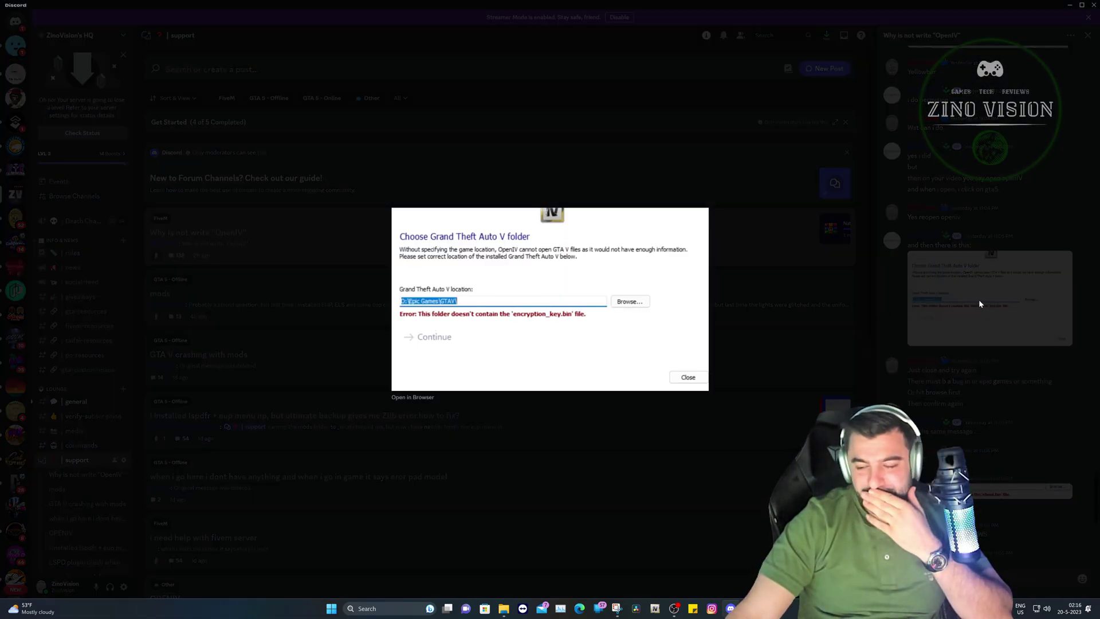
click(962, 383)
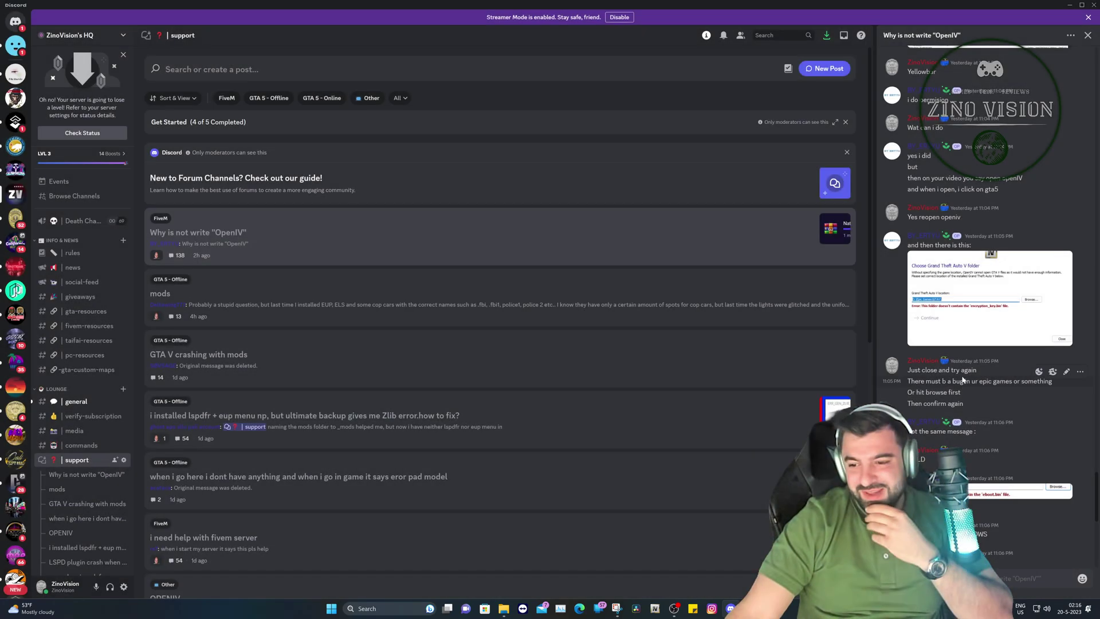
scroll(963, 373, down, 2)
scroll(962, 373, down, 1)
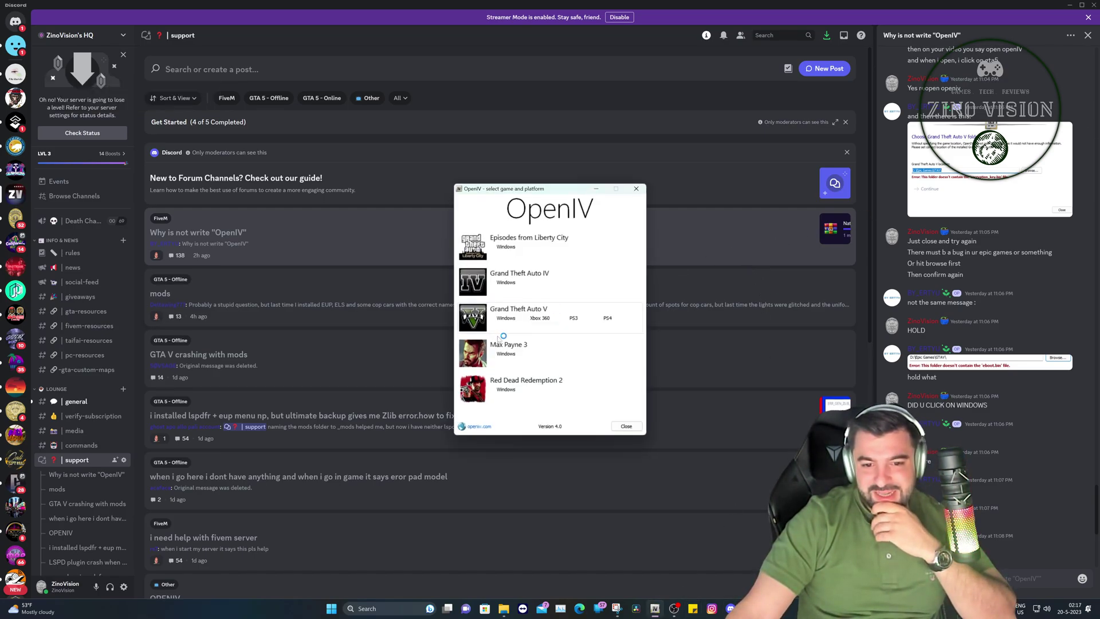
Compare OpenIV's game and platform selection window with the user's platform-options screenshot in the thread
click(505, 318)
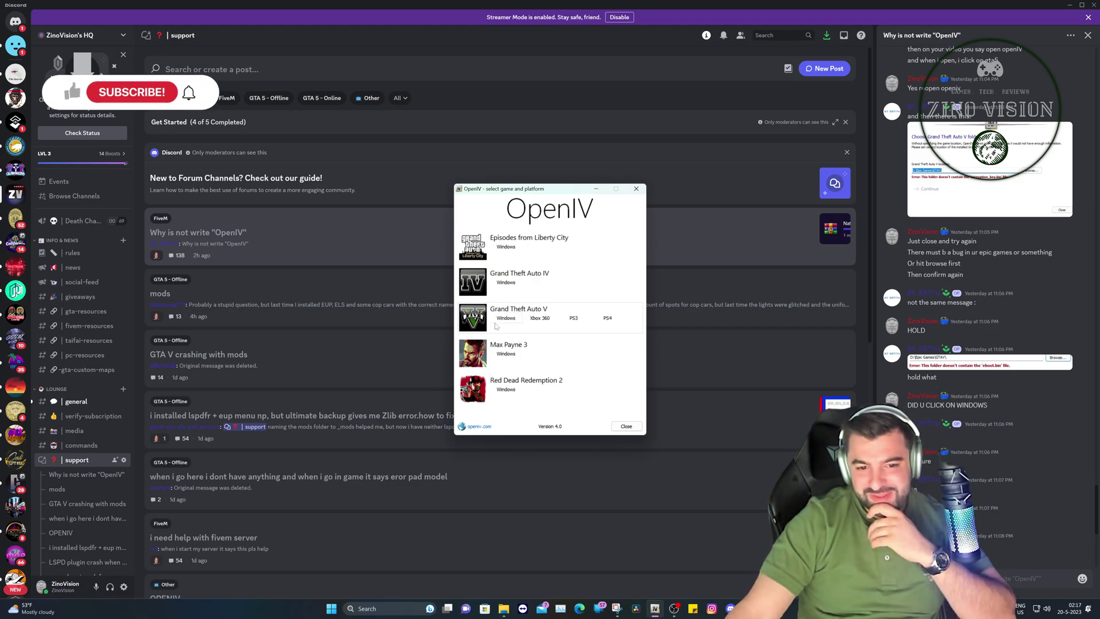
scroll(982, 361, down, 1)
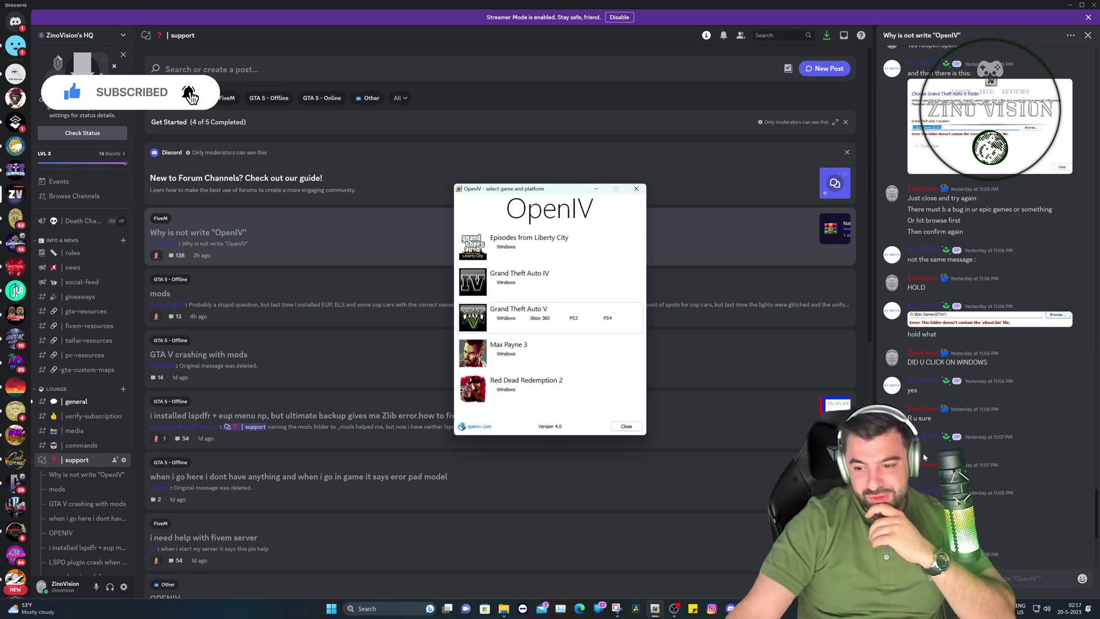
scroll(926, 436, down, 3)
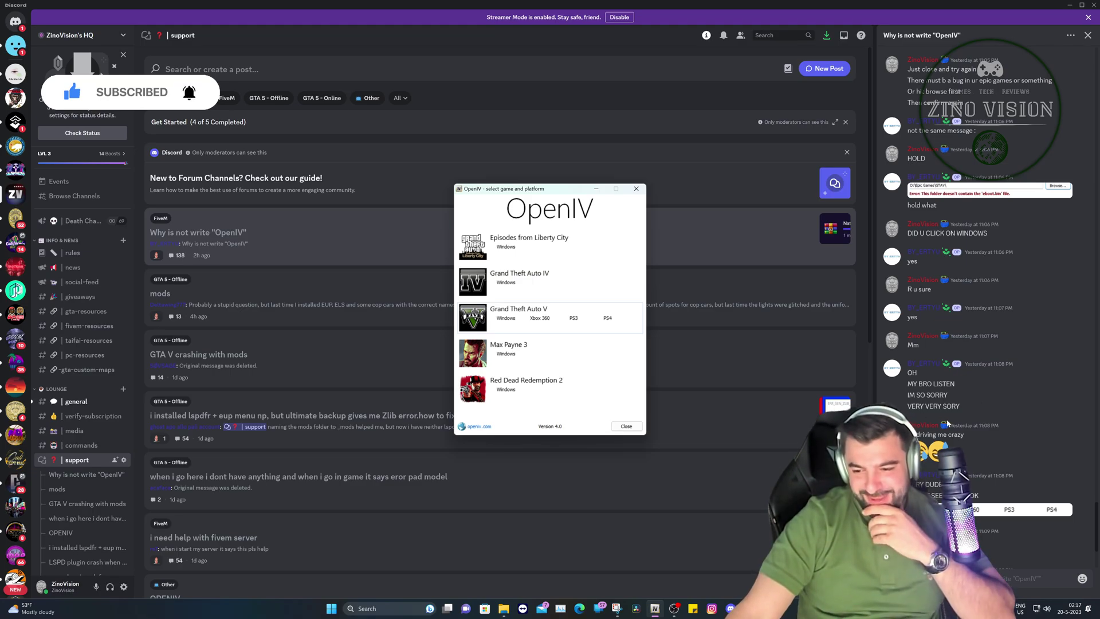
scroll(947, 424, down, 3)
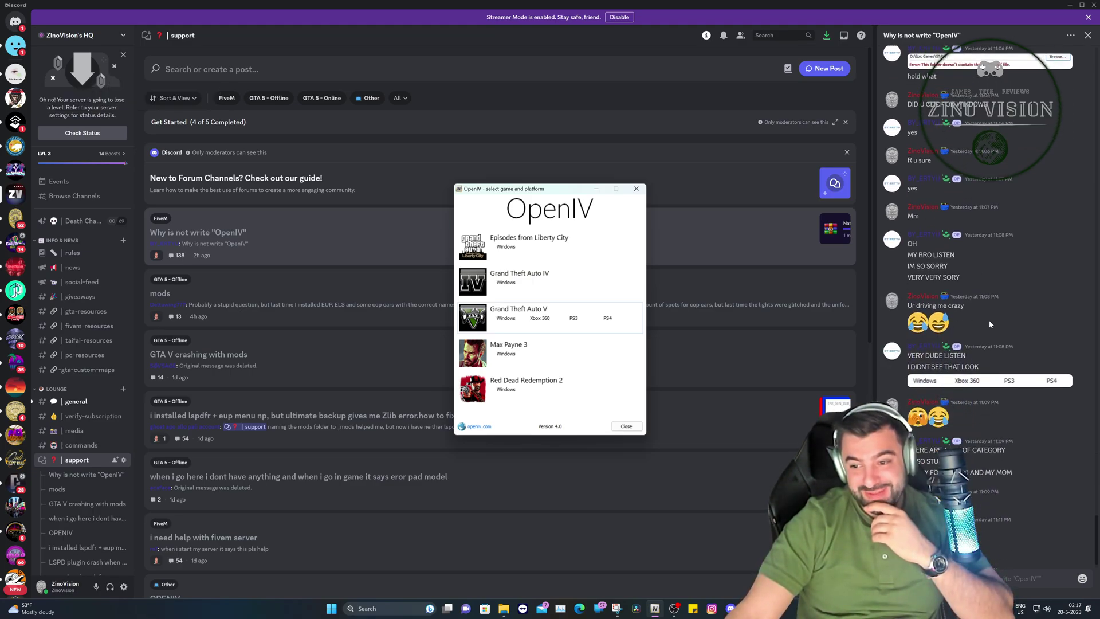
scroll(988, 325, down, 1)
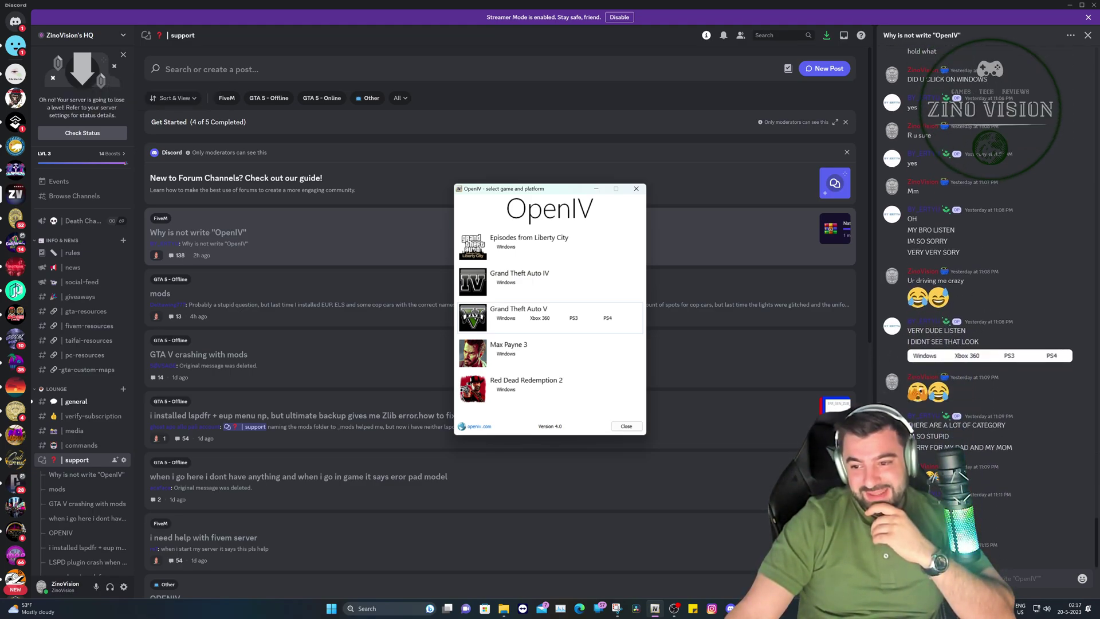
click(1009, 356)
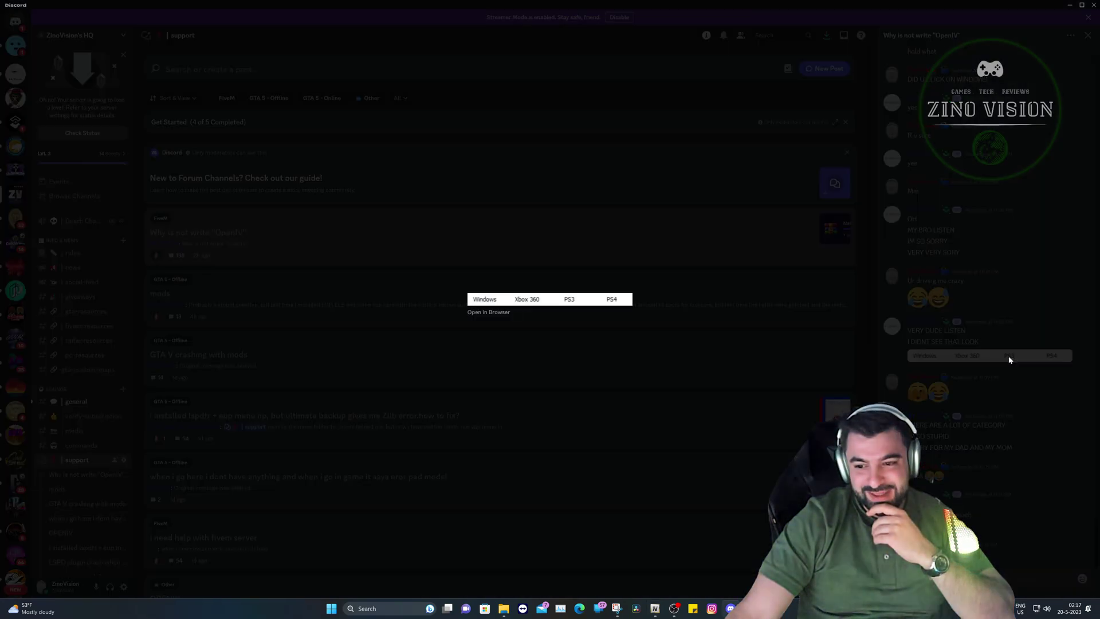
click(1010, 358)
click(655, 608)
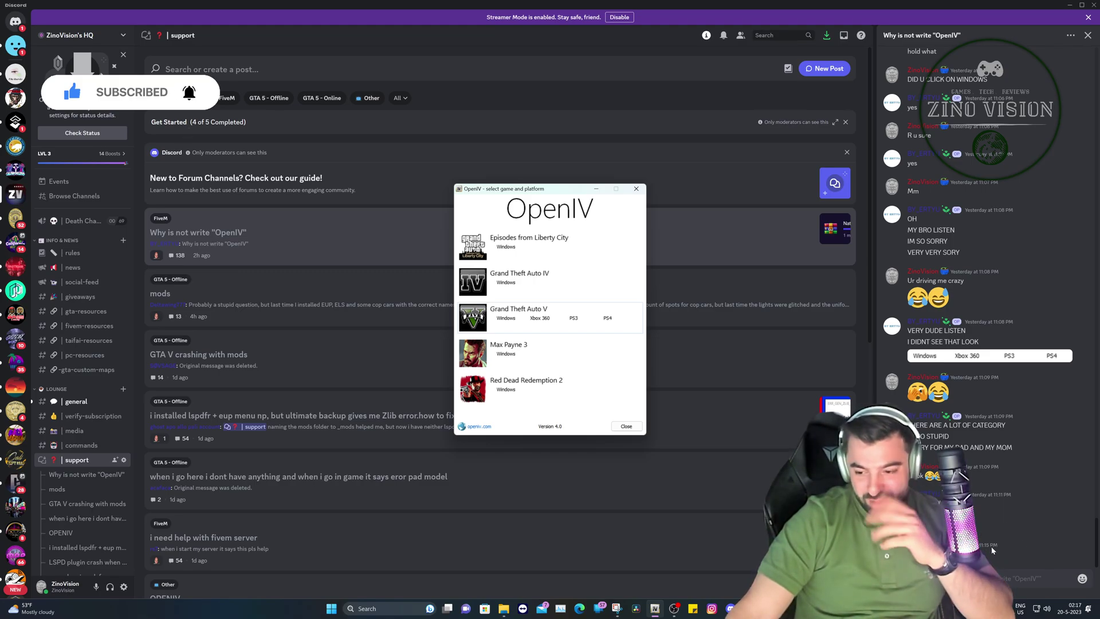
scroll(990, 549, up, 15)
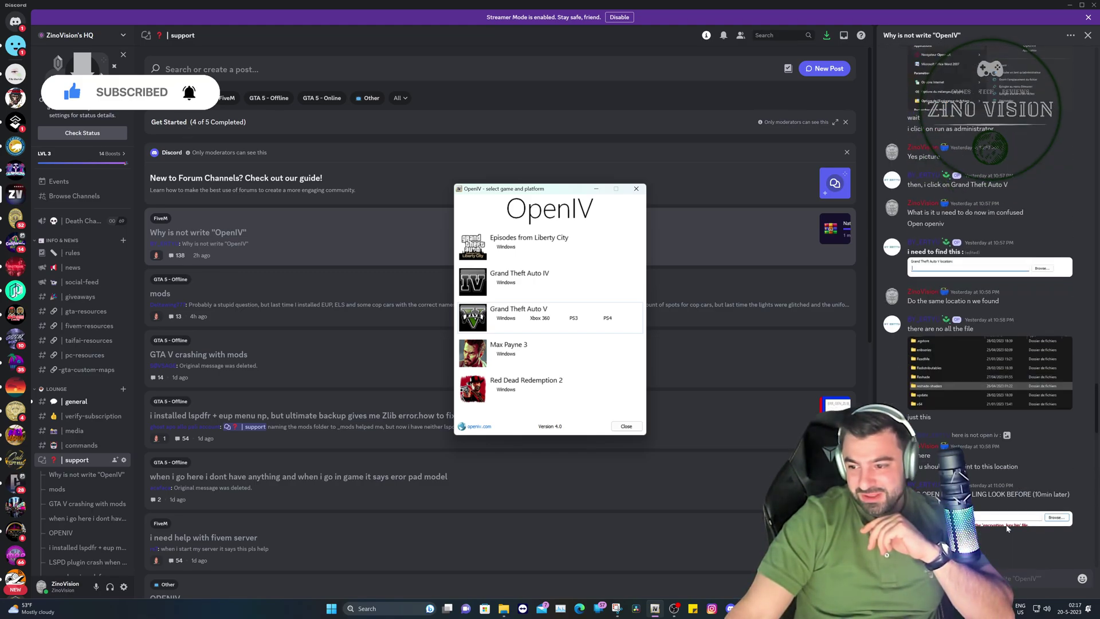
scroll(1008, 523, up, 15)
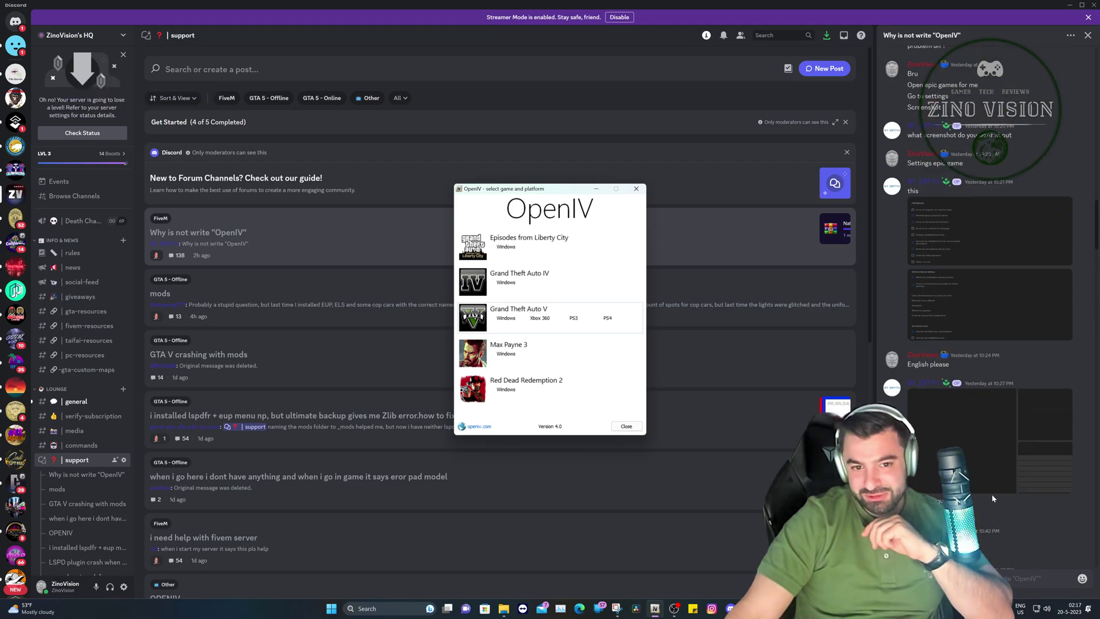
Close OpenIV, switch to #general, and check the asker's profile card
click(688, 244)
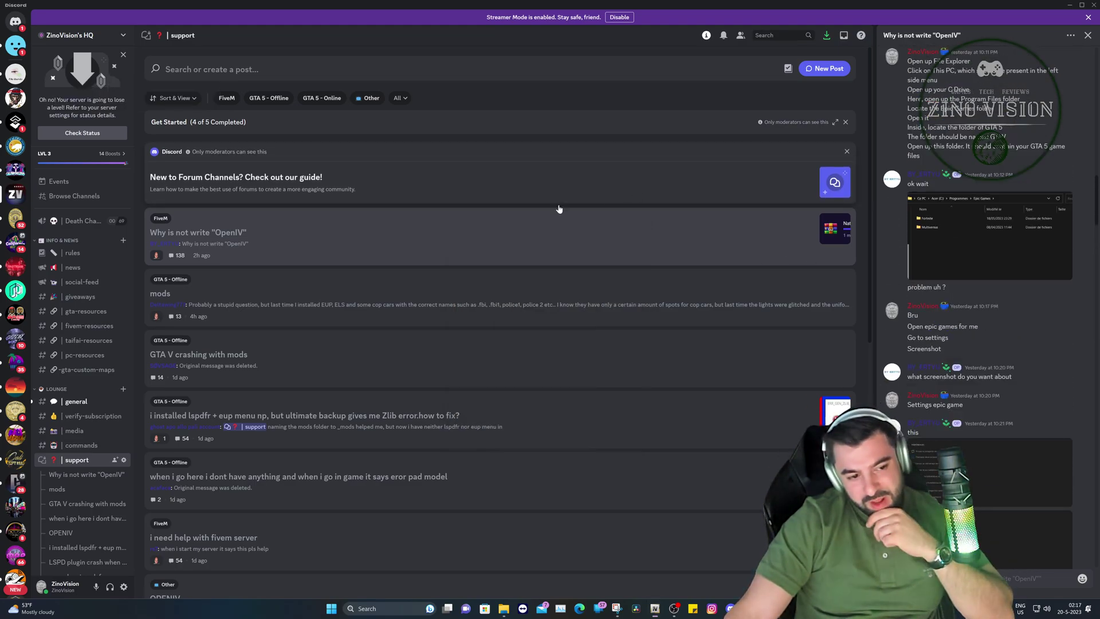
click(76, 401)
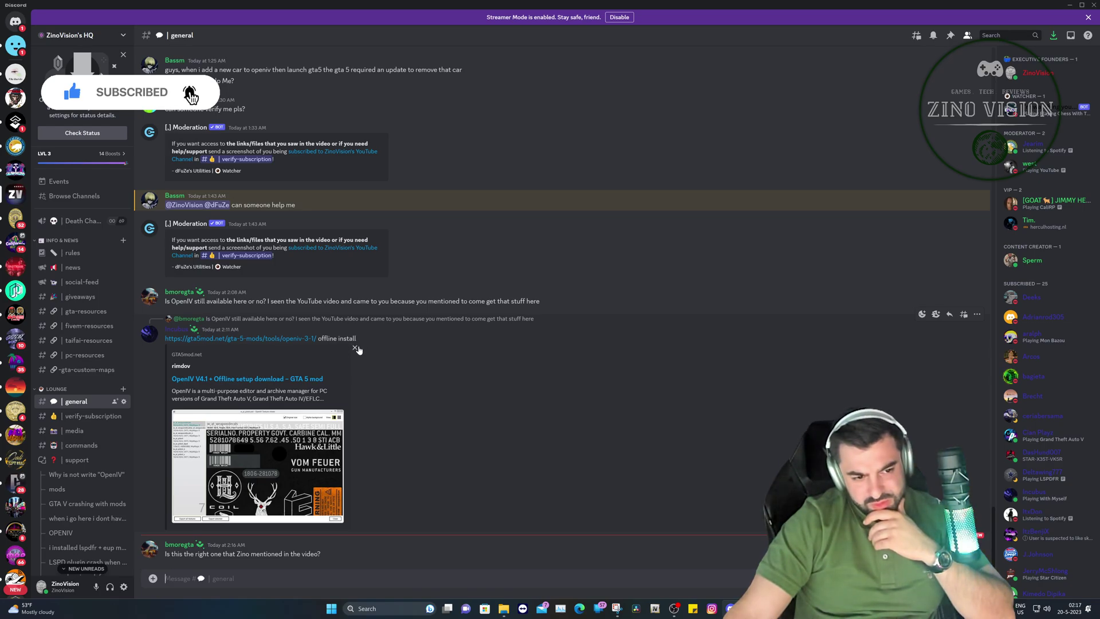
click(168, 545)
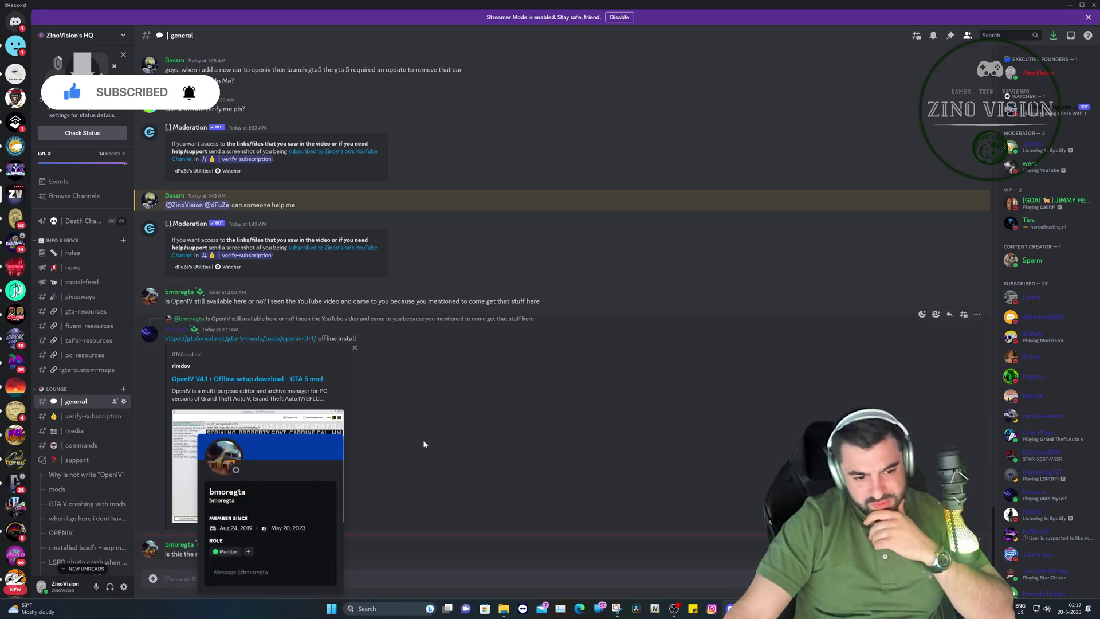
key(Escape)
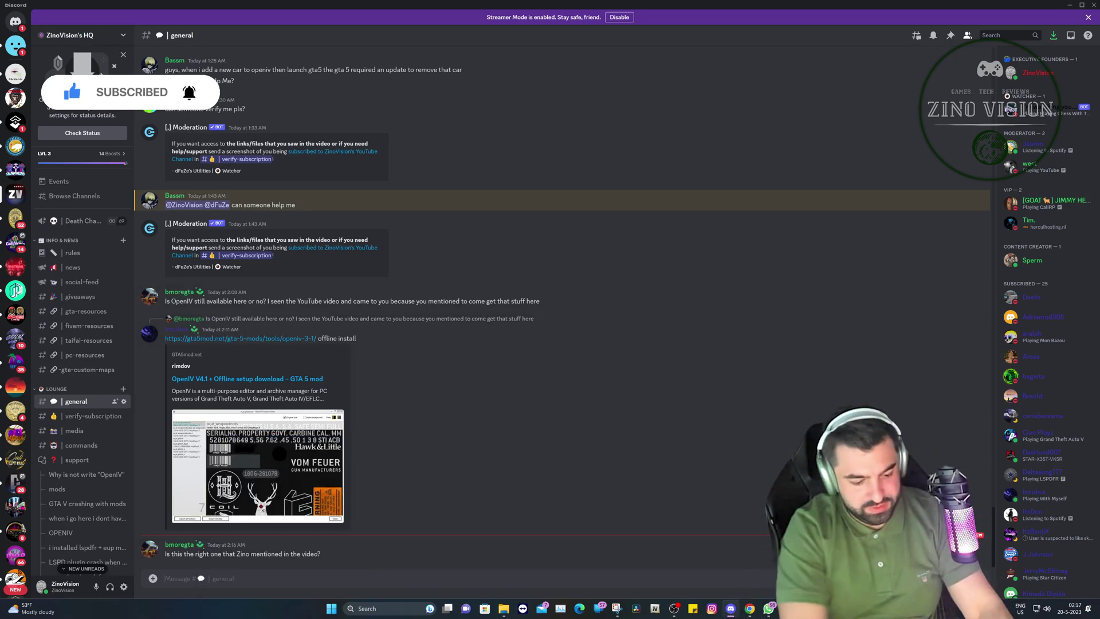
Post the reply 'its now the same but maybe also good?' in #general
key(Return)
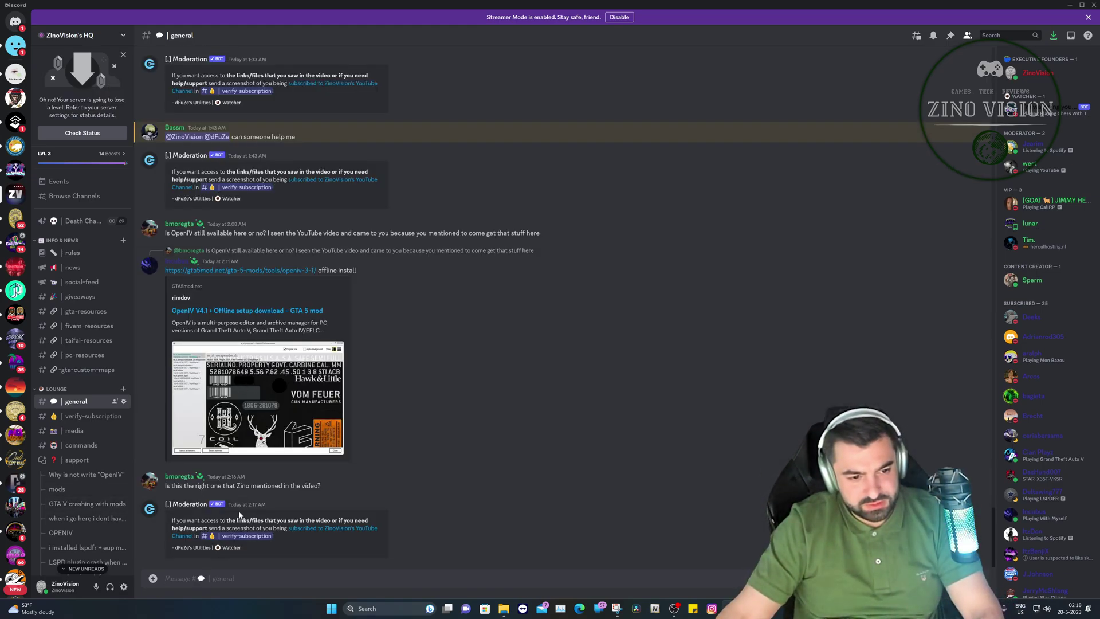
text(its now t)
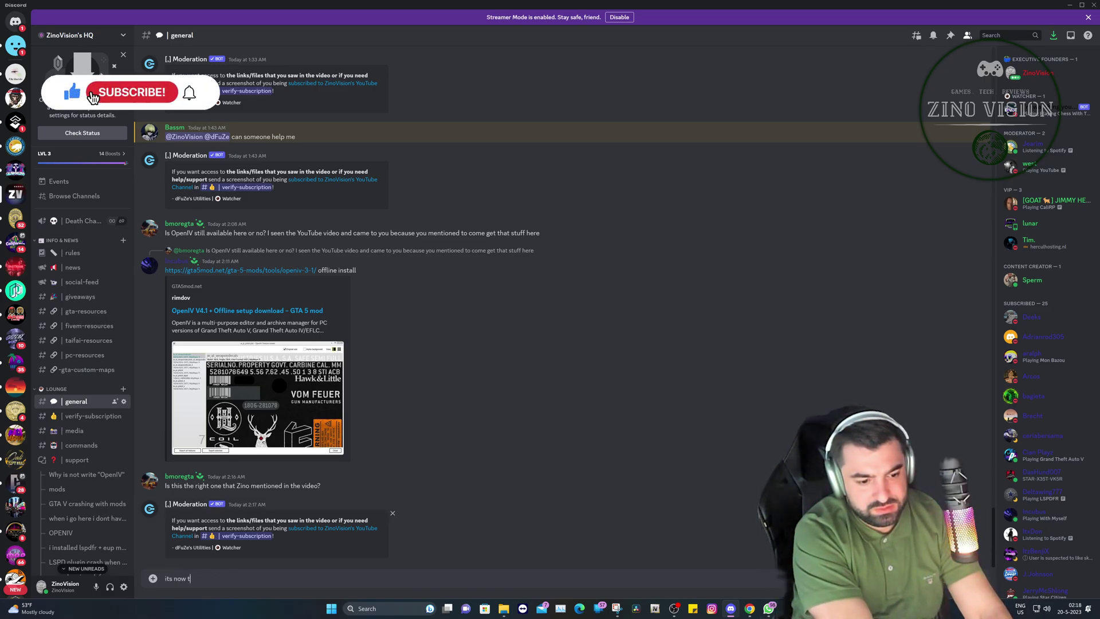
text(he same but maybe also)
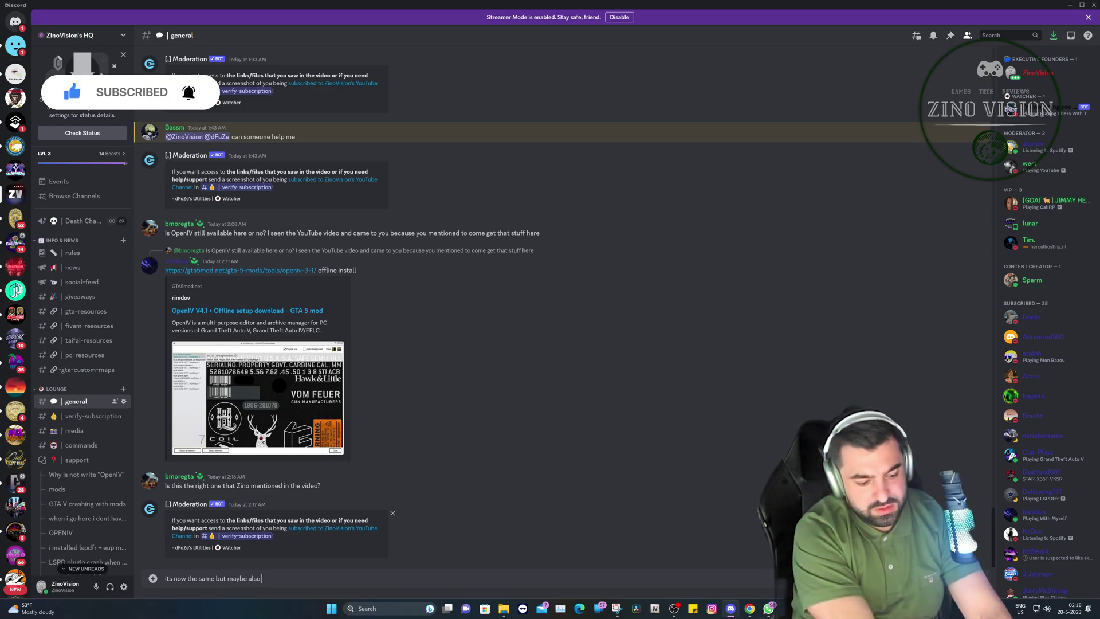
text( good?)
key(Return)
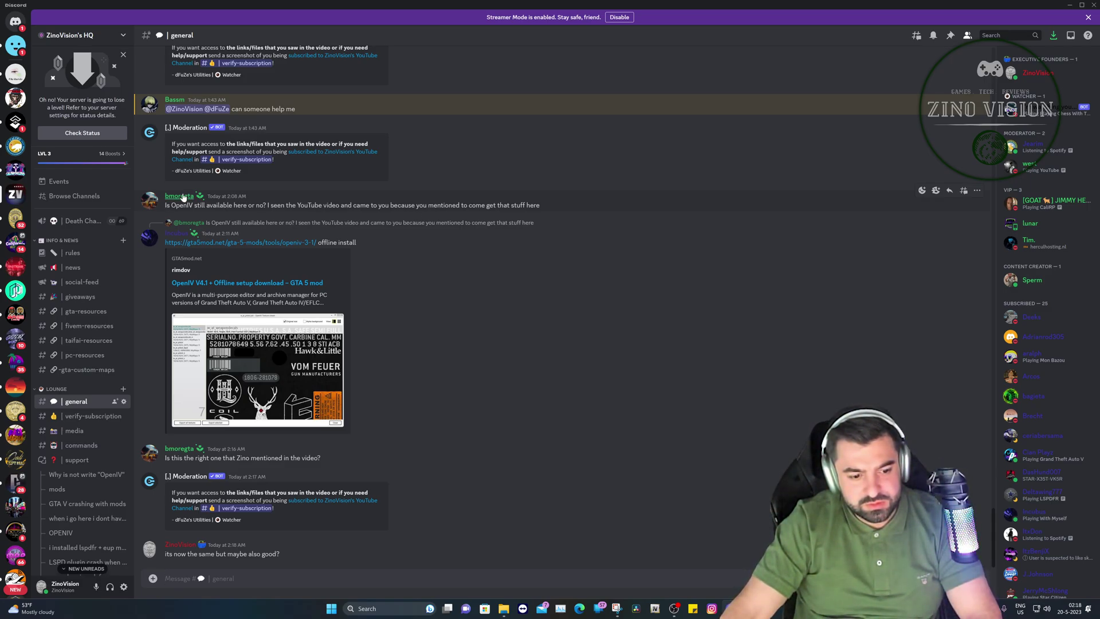
Open the shared gta5mod.net OpenIV offline-setup page and dismiss its cookie prompt
click(267, 244)
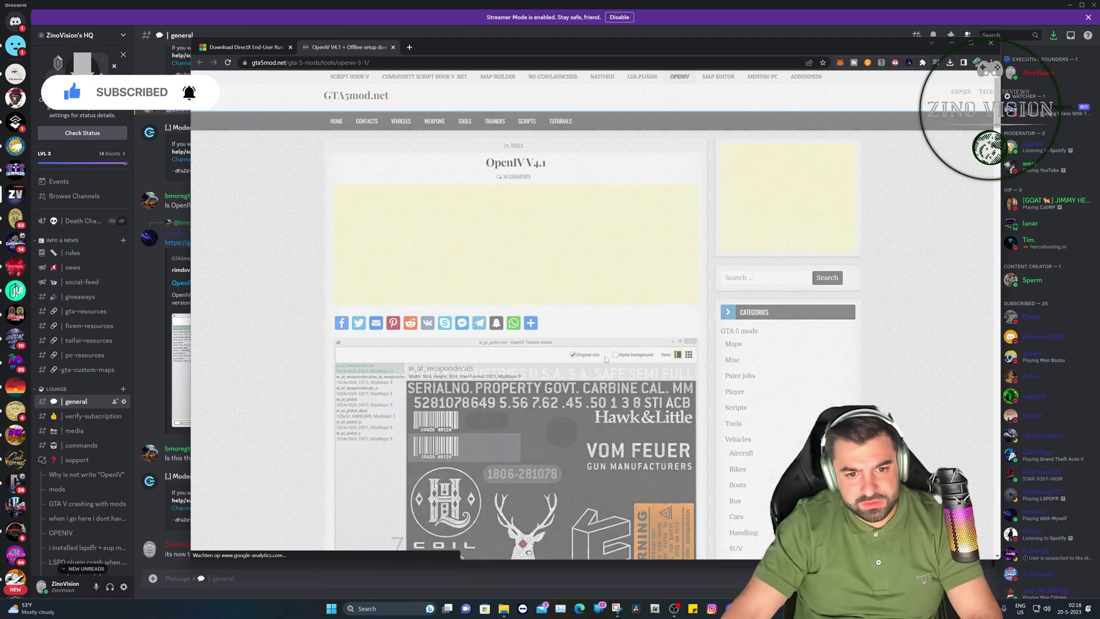
scroll(488, 264, down, 4)
click(638, 404)
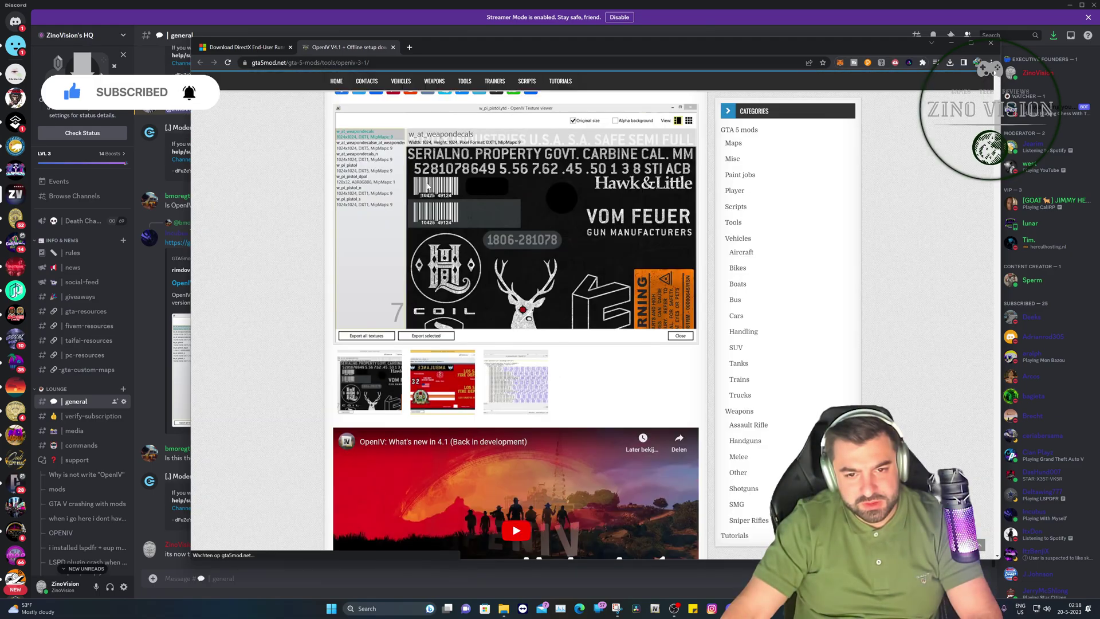
scroll(433, 182, down, 4)
scroll(433, 182, down, 5)
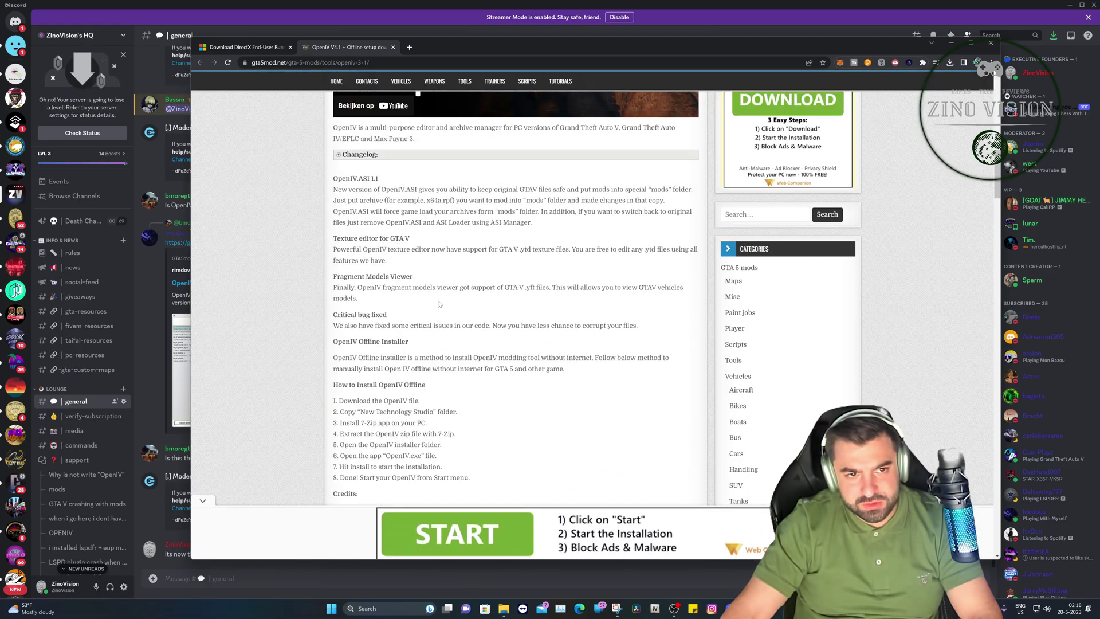
scroll(428, 186, down, 7)
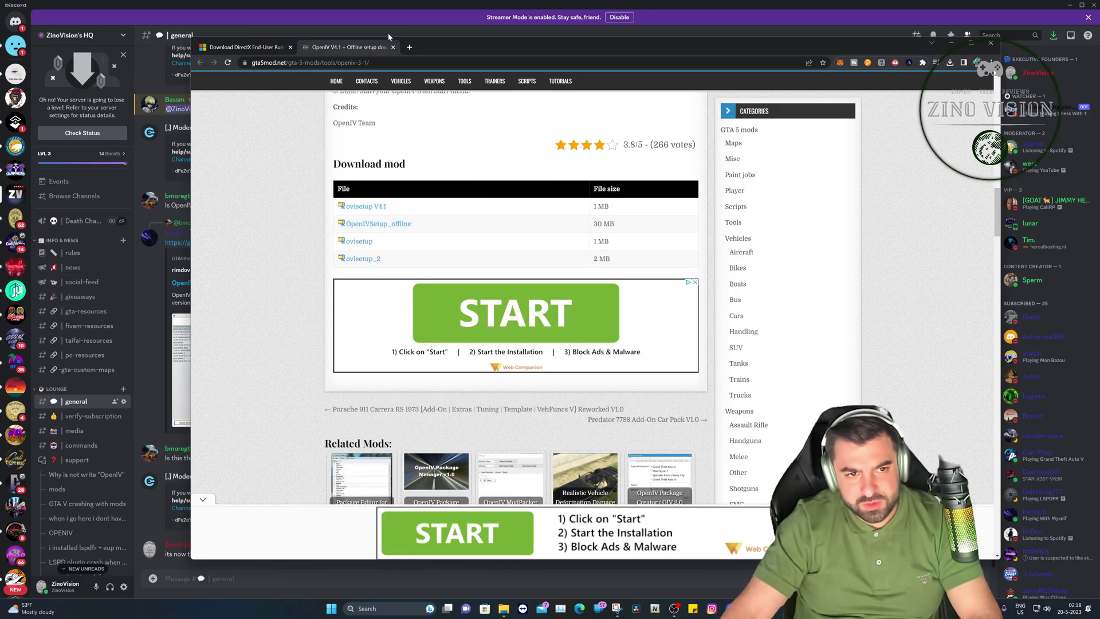
Scroll through the visitor comments to Leave a Reply, then back up to the Download mod table
scroll(415, 204, down, 2)
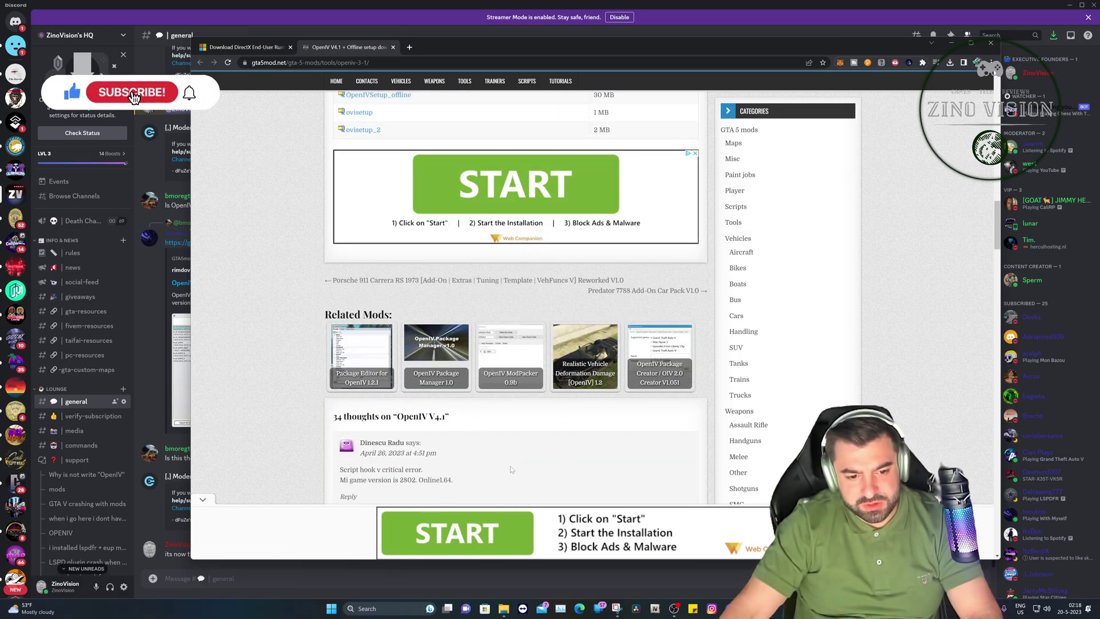
scroll(511, 469, down, 2)
scroll(512, 468, down, 1)
scroll(507, 441, down, 5)
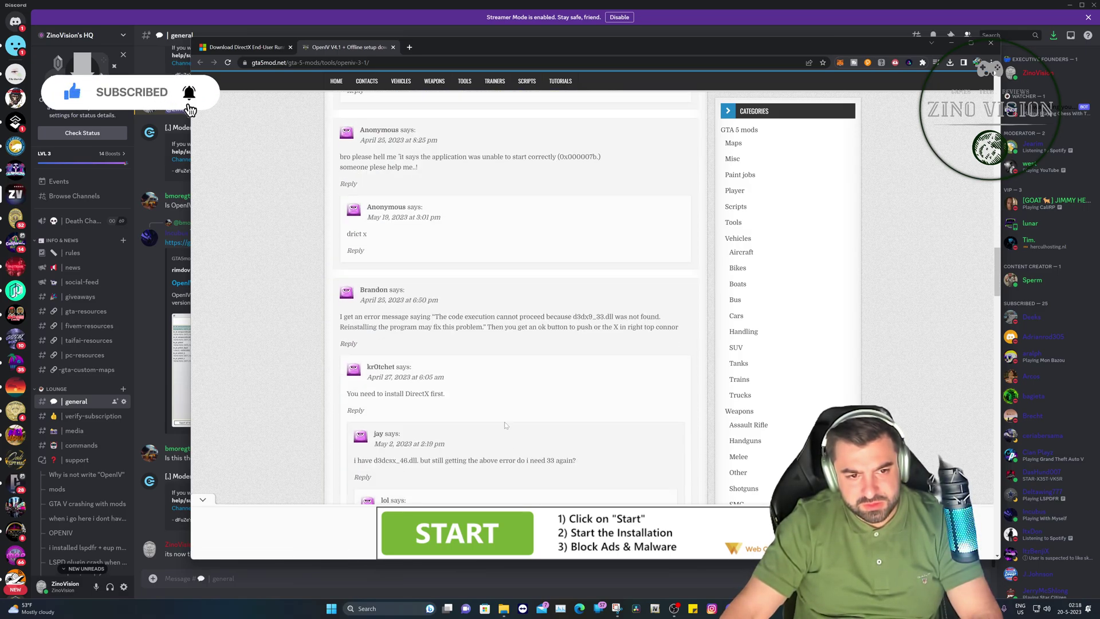
scroll(441, 183, down, 3)
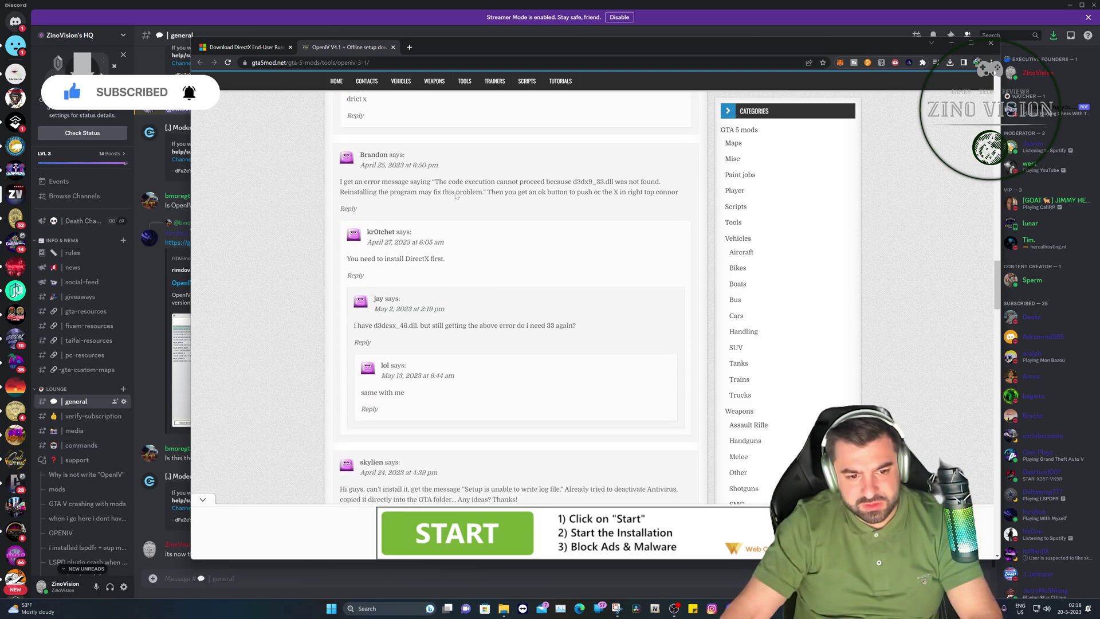
scroll(455, 196, down, 3)
scroll(456, 196, down, 3)
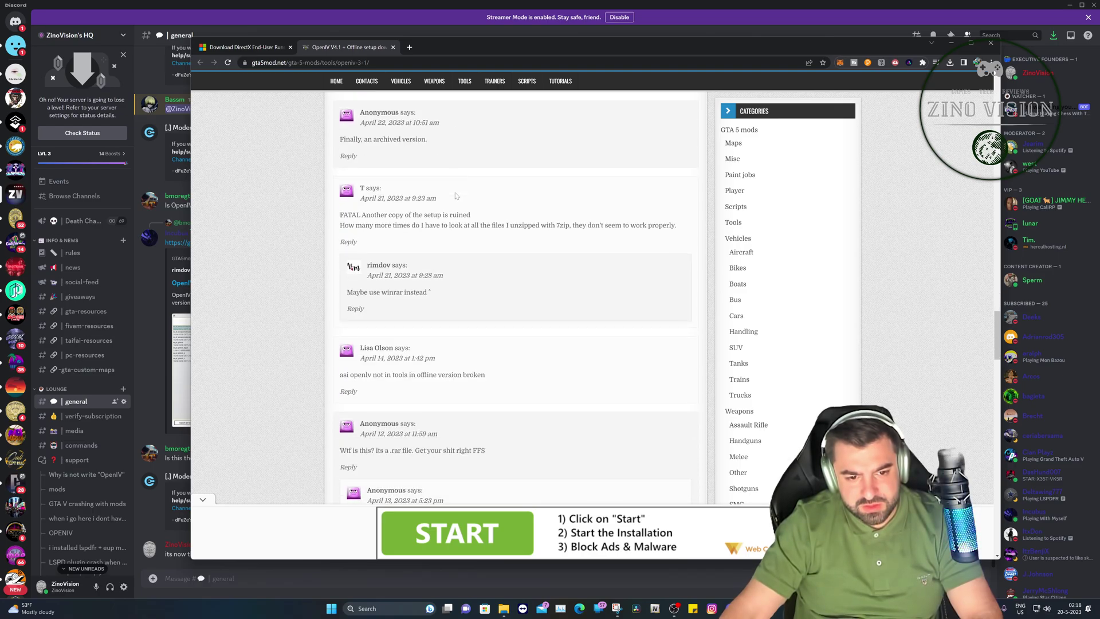
scroll(456, 196, down, 4)
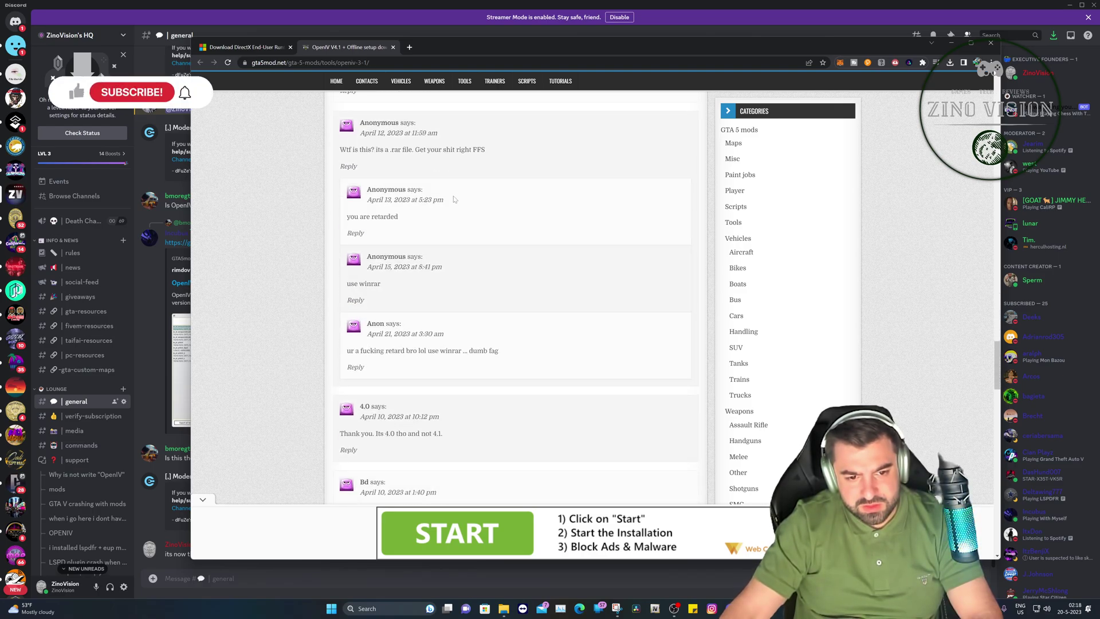
scroll(454, 199, down, 5)
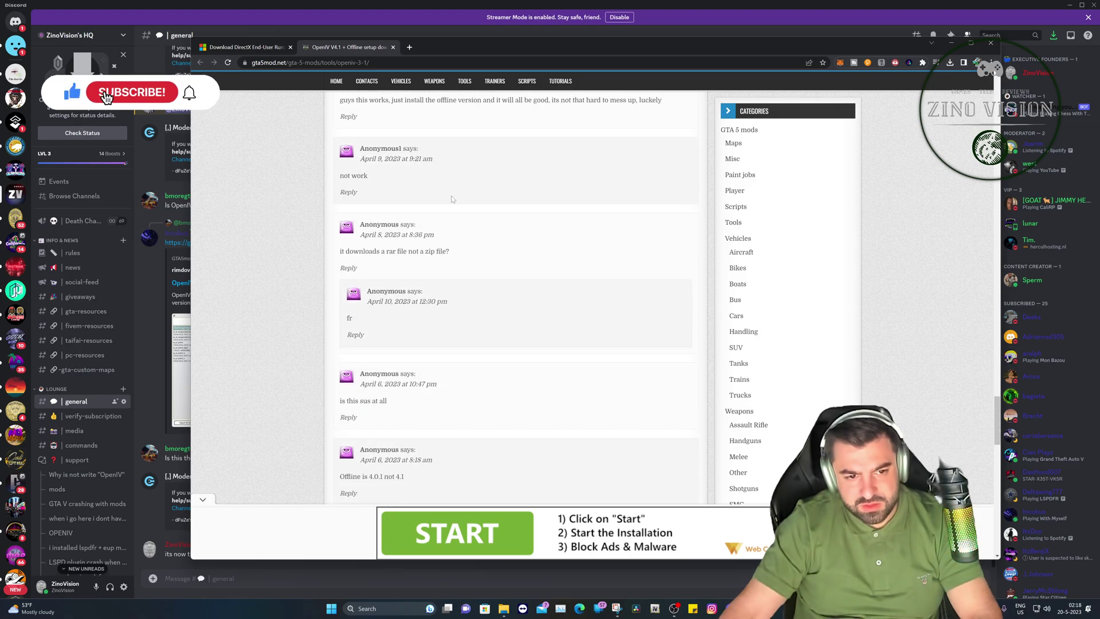
scroll(453, 199, down, 5)
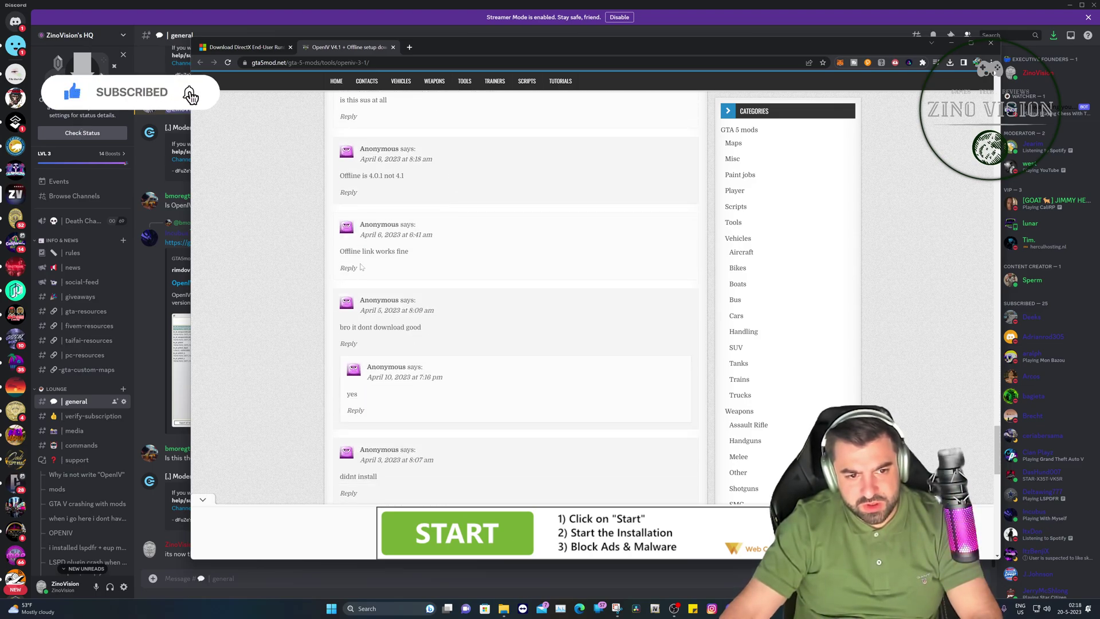
scroll(401, 269, down, 10)
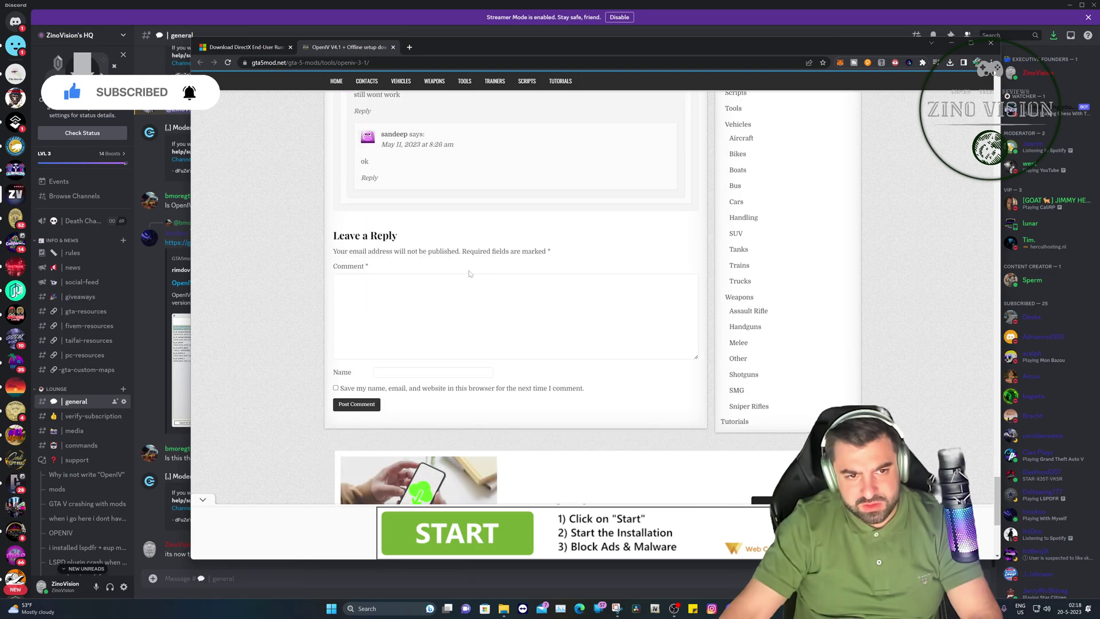
scroll(438, 271, up, 15)
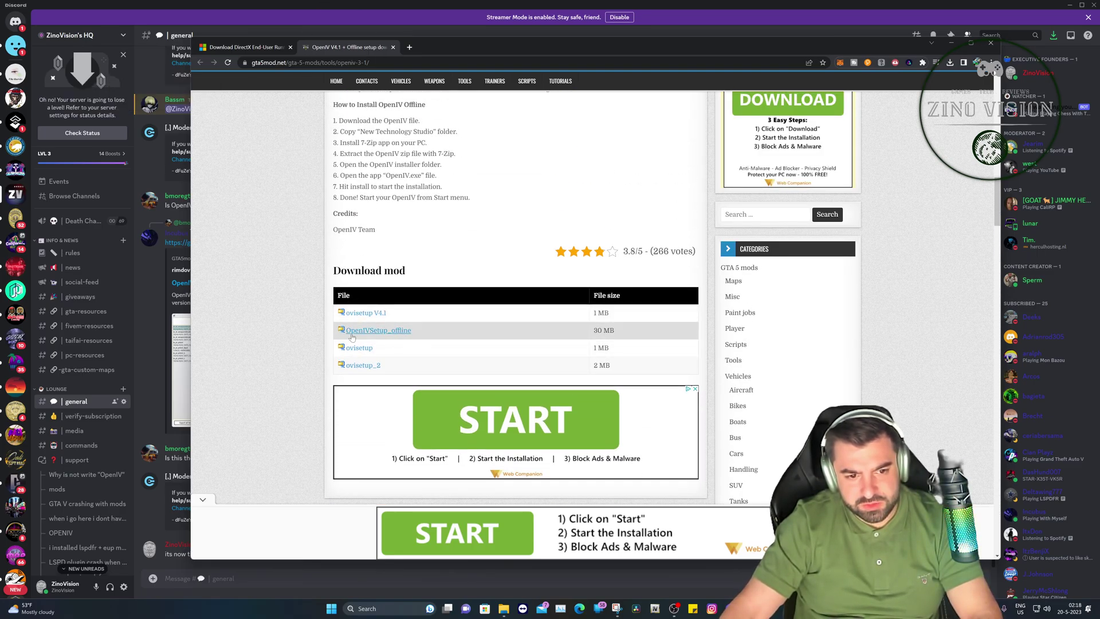
Download OpenIVSetup_offline, dismiss the ad, and show the archive in its Downloads folder
click(351, 333)
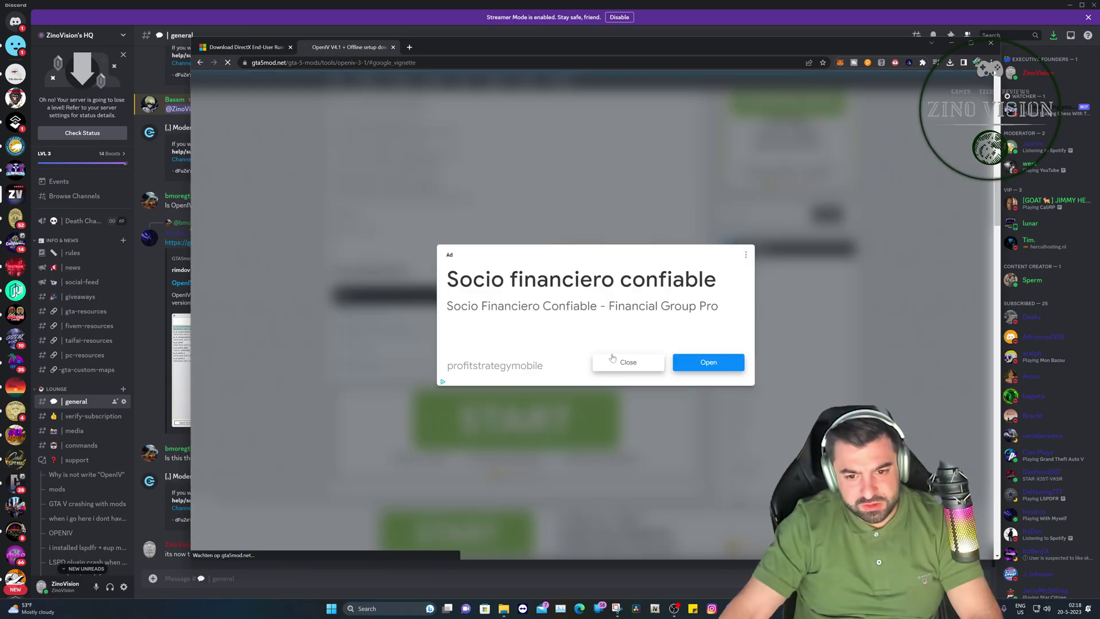
click(628, 362)
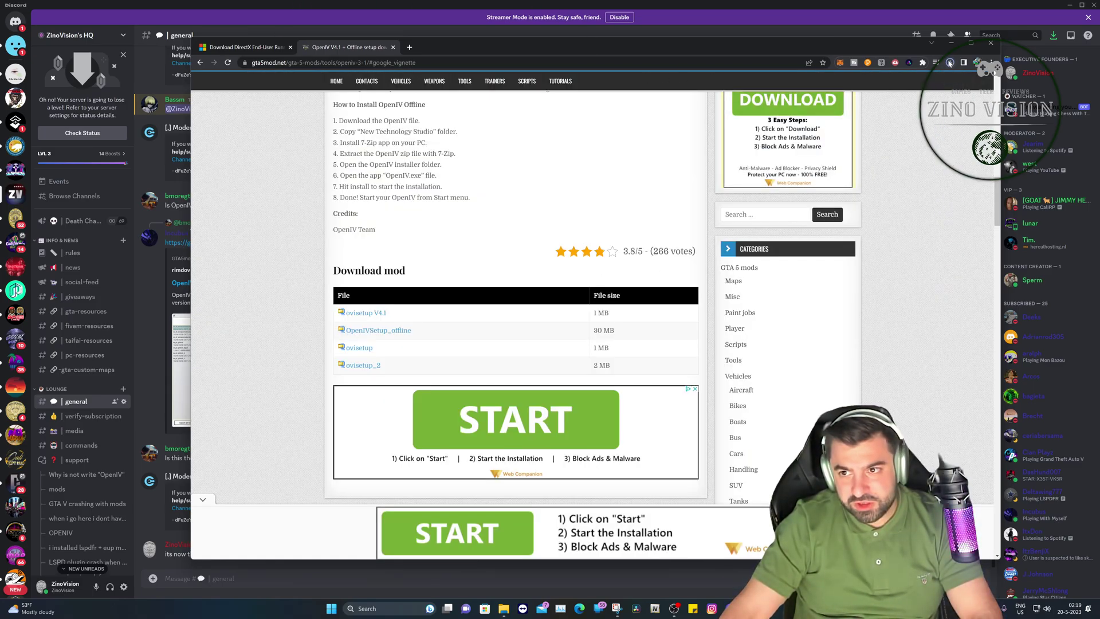
click(950, 63)
click(942, 108)
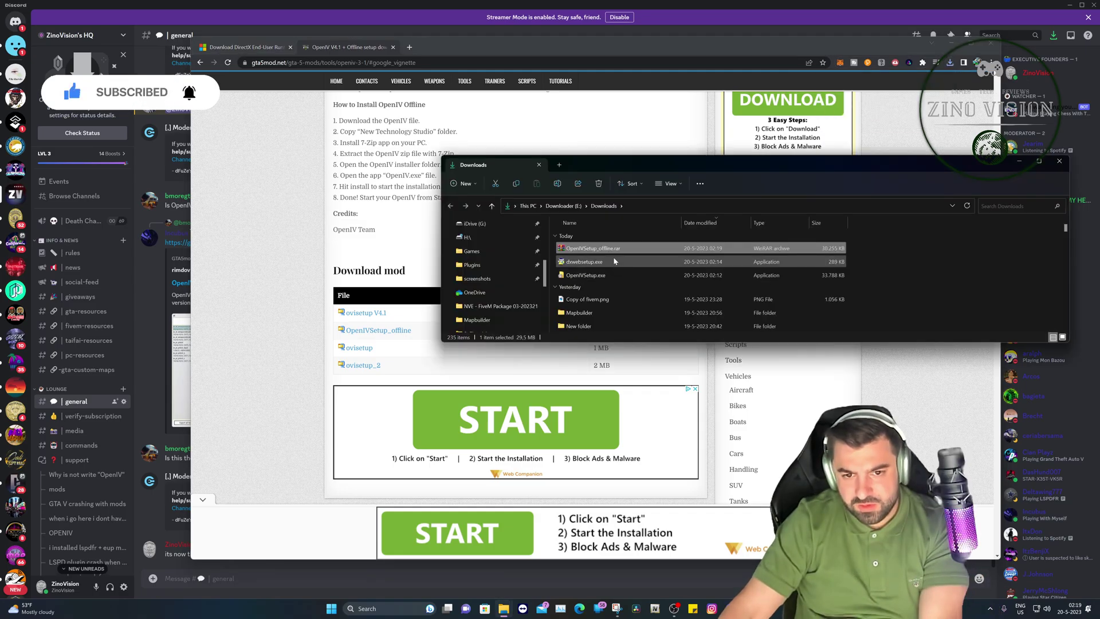
Scan OpenIVSetup_offline.rar with Microsoft Defender, then close Windows Security
right_click(611, 248)
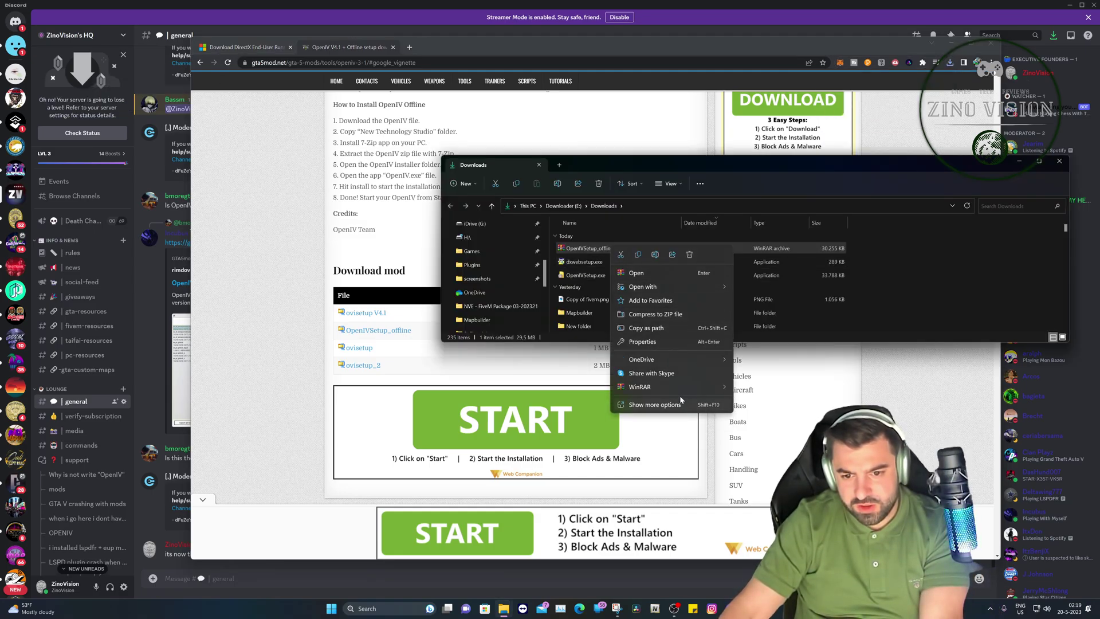
click(682, 403)
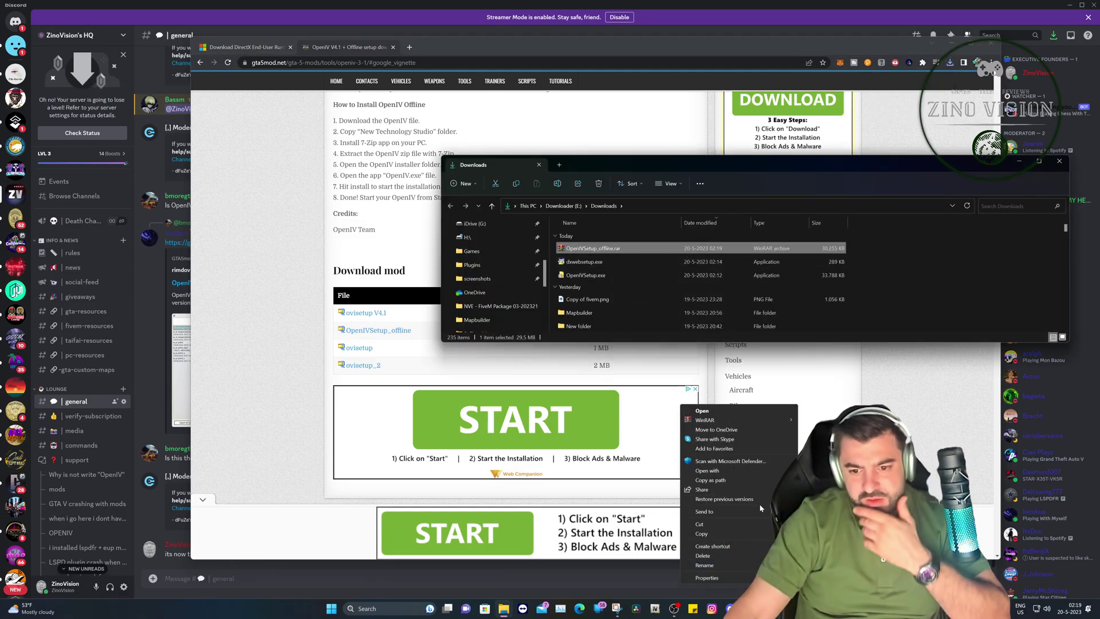
click(745, 461)
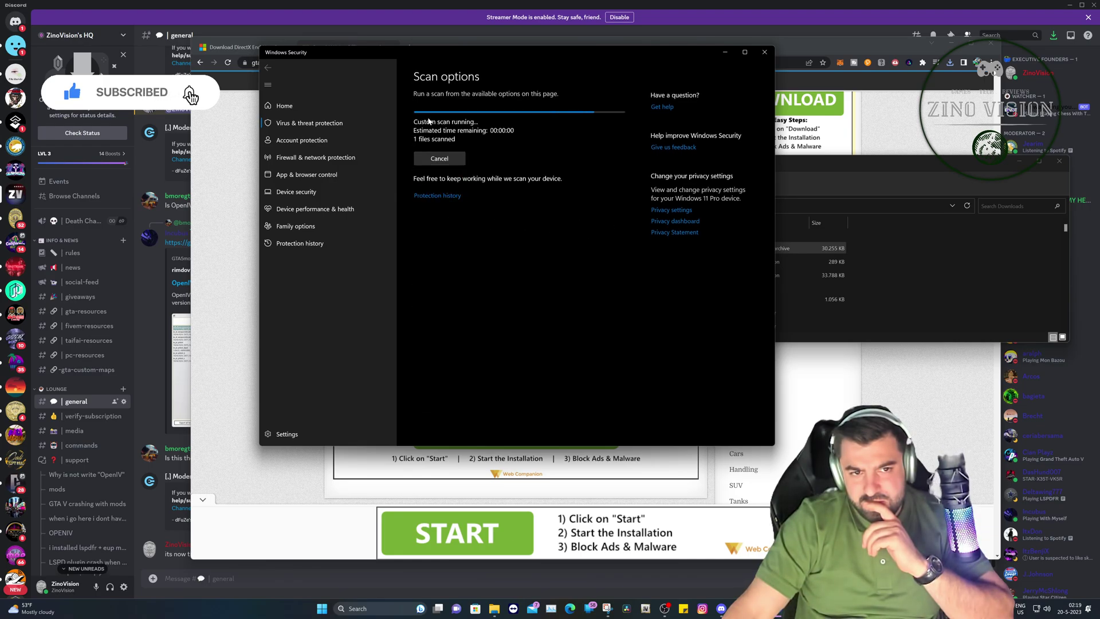
click(764, 52)
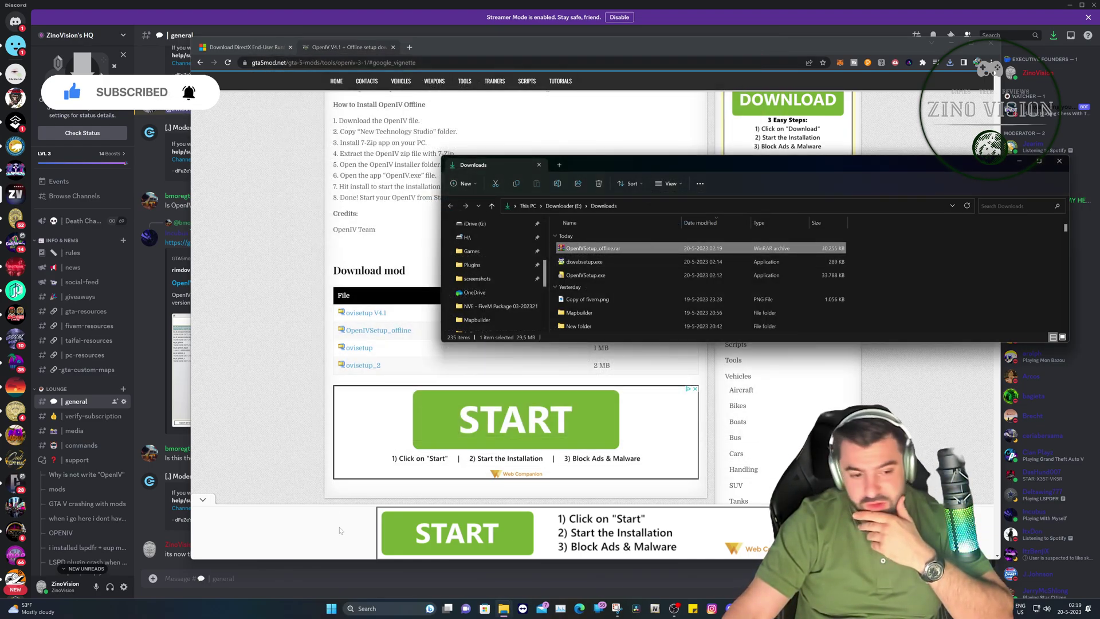
Back in Discord, post 'u can try it or download directly on this page but u need to ,v' in #general
key(alt+Tab)
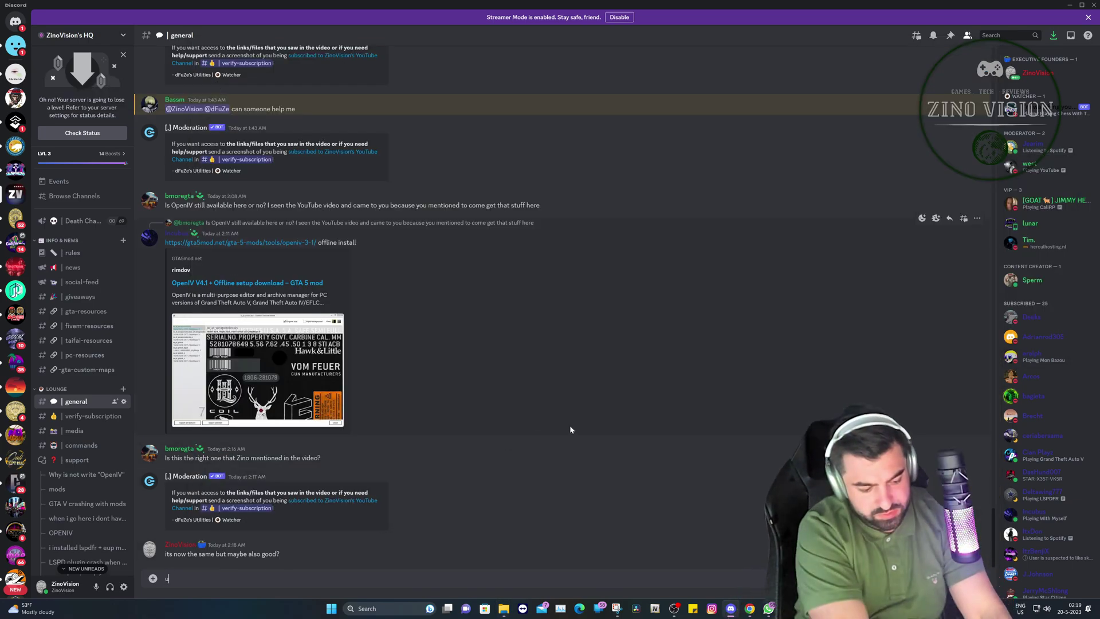
text(u can try it or download d)
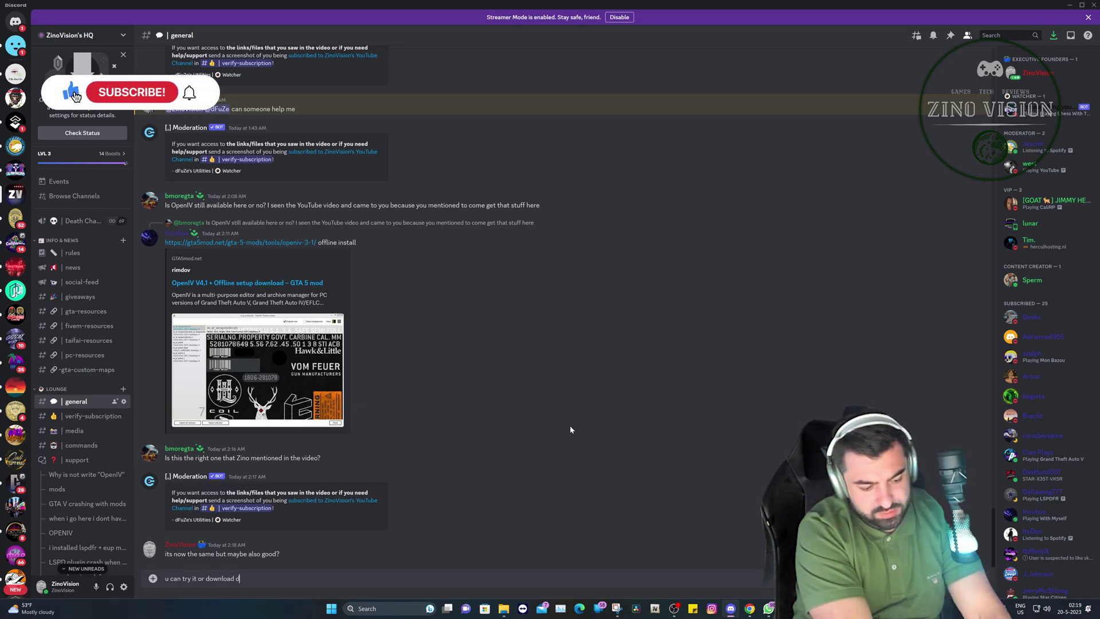
text(irectly on this page but u nee)
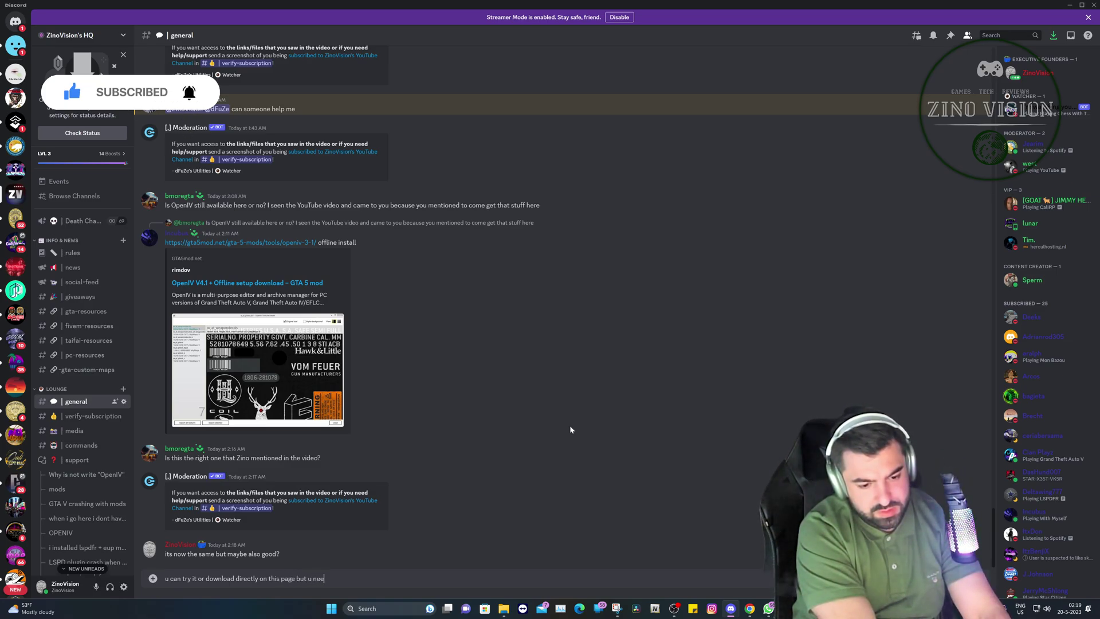
text(d to ,v)
key(Return)
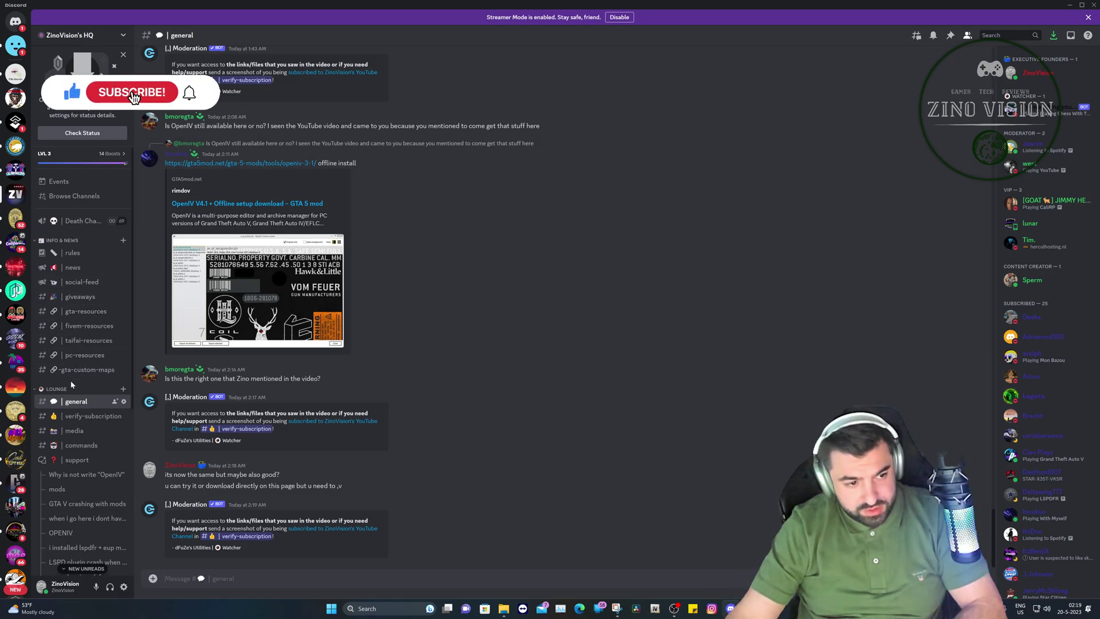
Launch OpenIVSetup.exe from the extracted OpenIVSetup_offline folder in Downloads
click(84, 312)
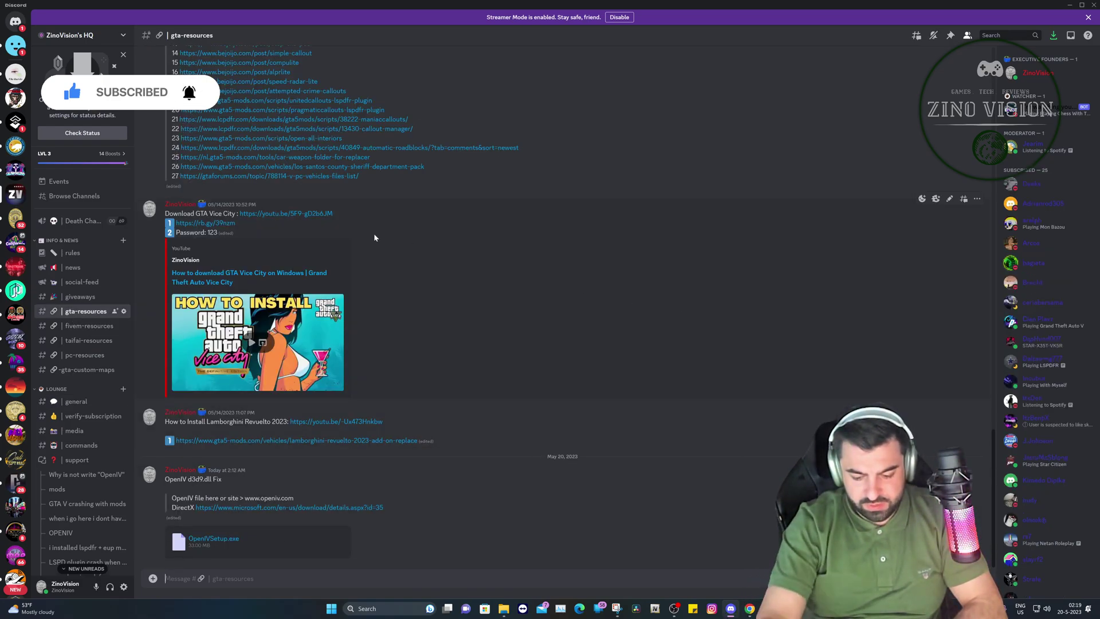
key(super+e)
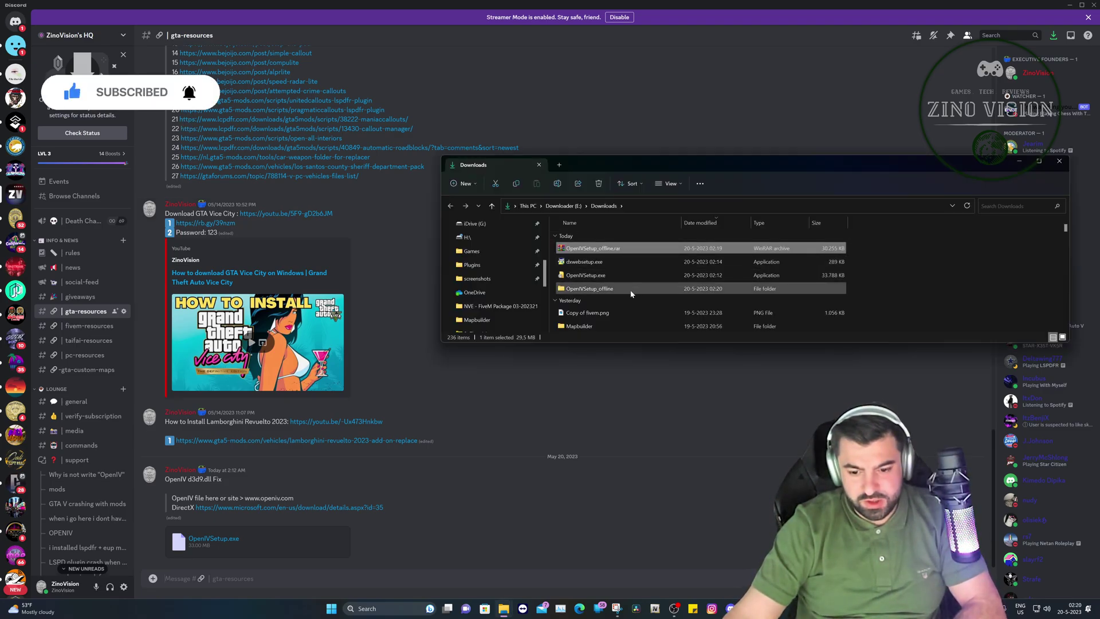
click(589, 289)
double_click(591, 290)
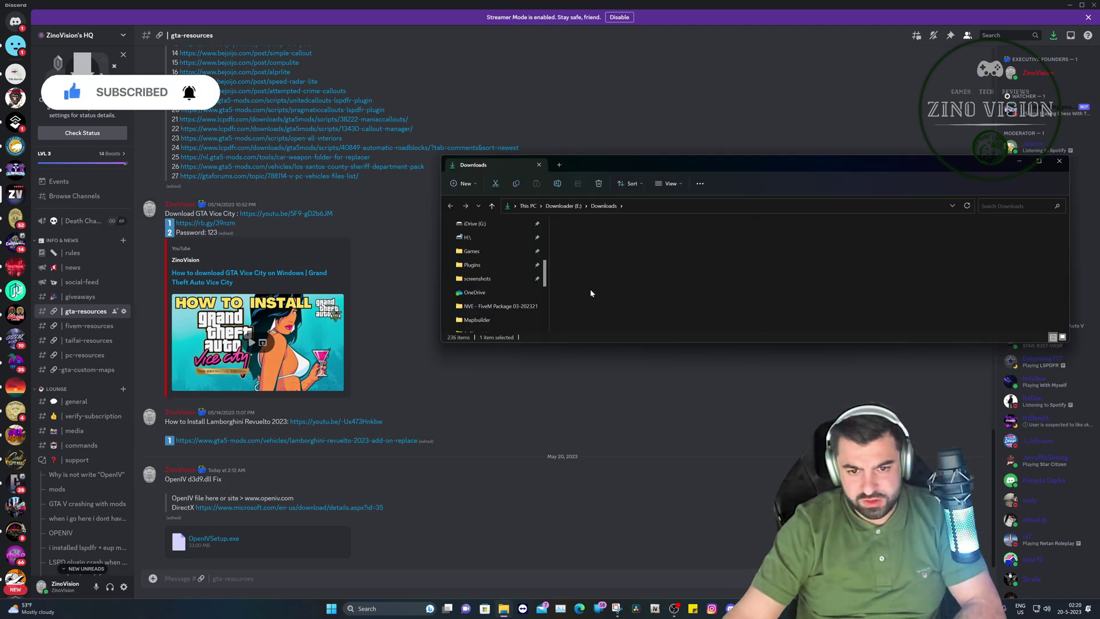
double_click(591, 250)
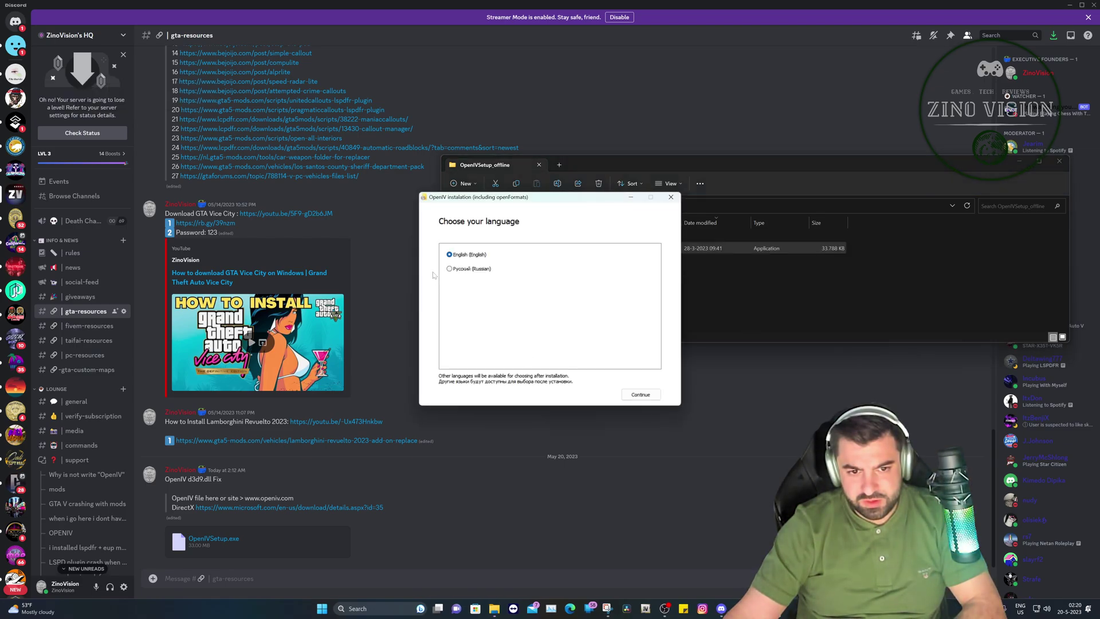
Keep English as the installer language, scroll the licence terms, then cancel the installation
click(640, 394)
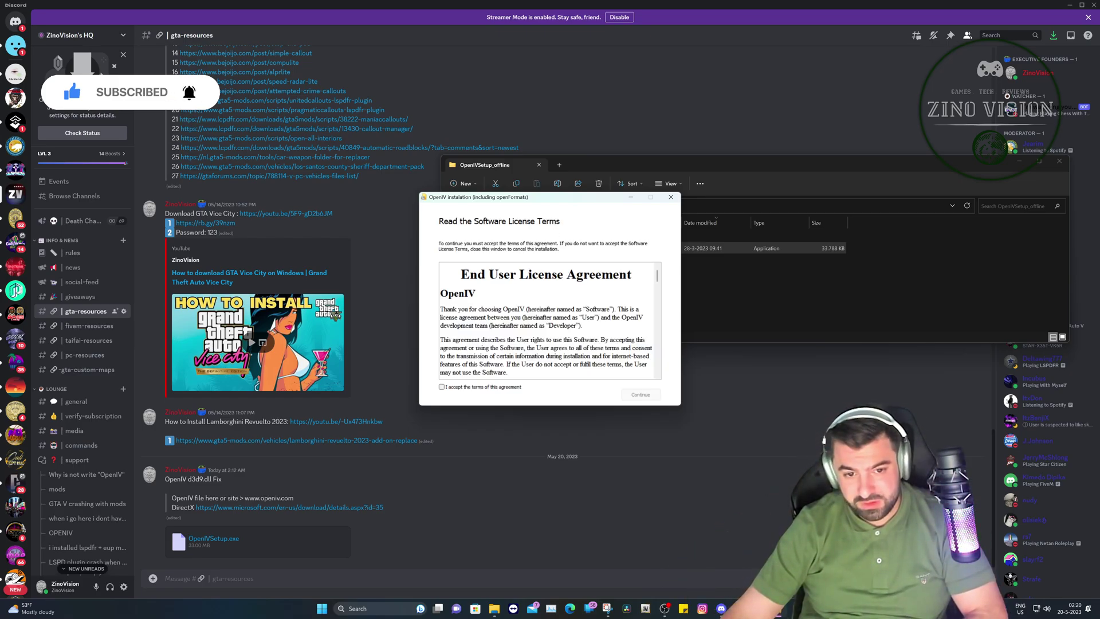
scroll(550, 320, down, 10)
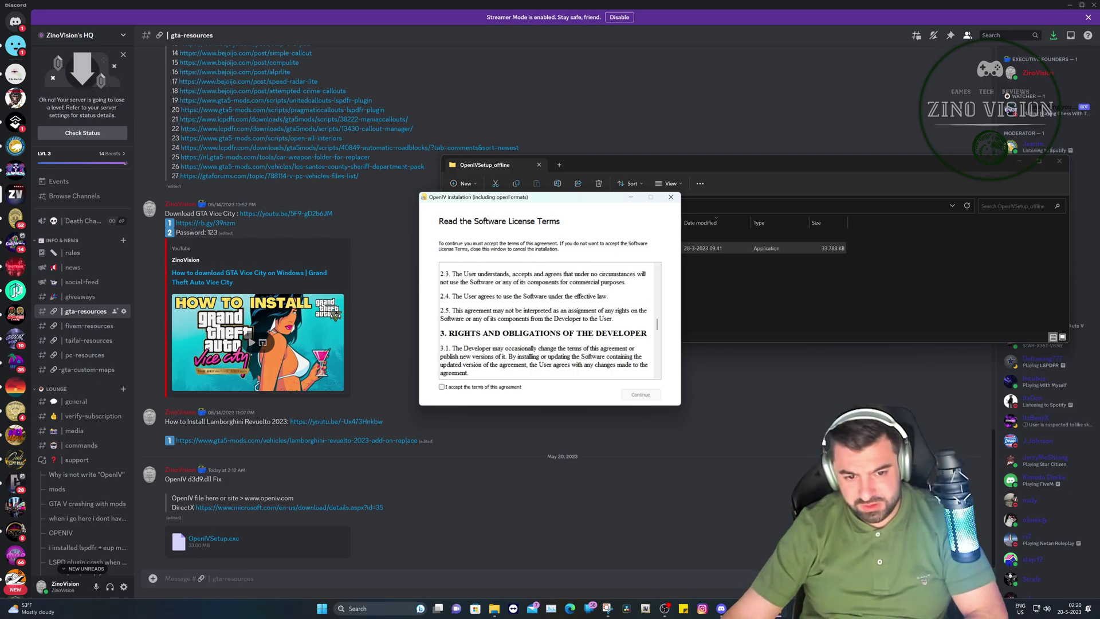
scroll(602, 378, down, 10)
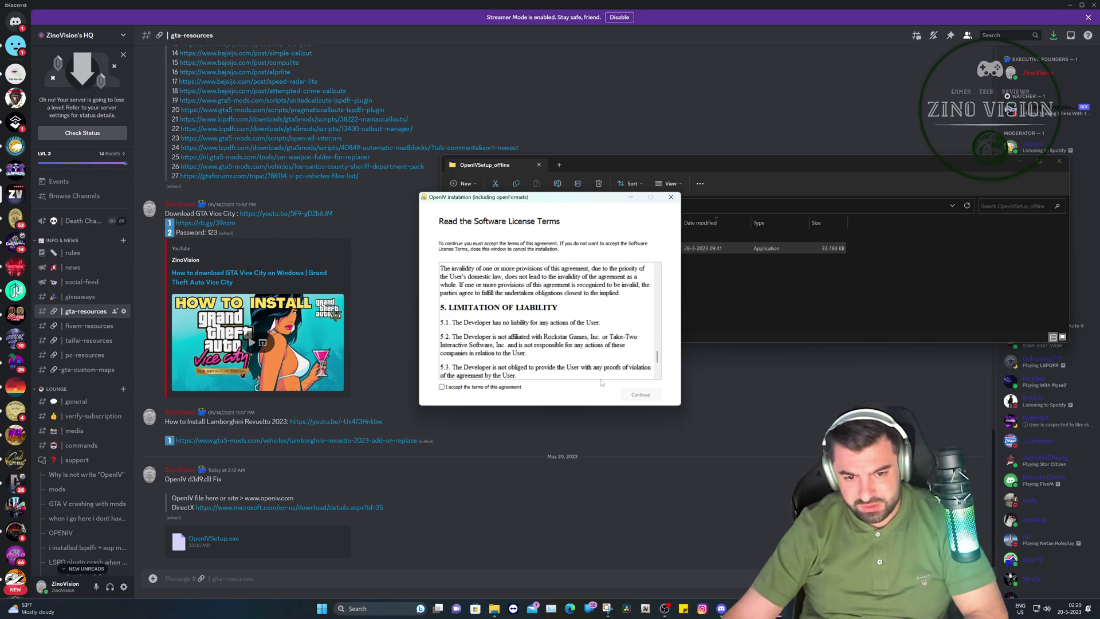
scroll(657, 360, up, 20)
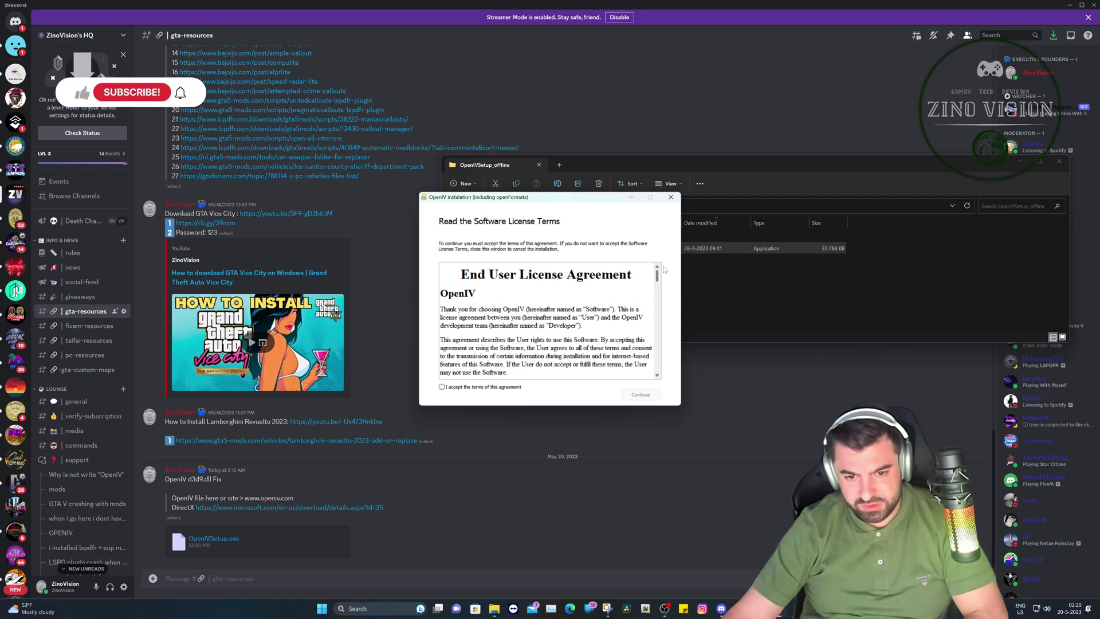
click(672, 197)
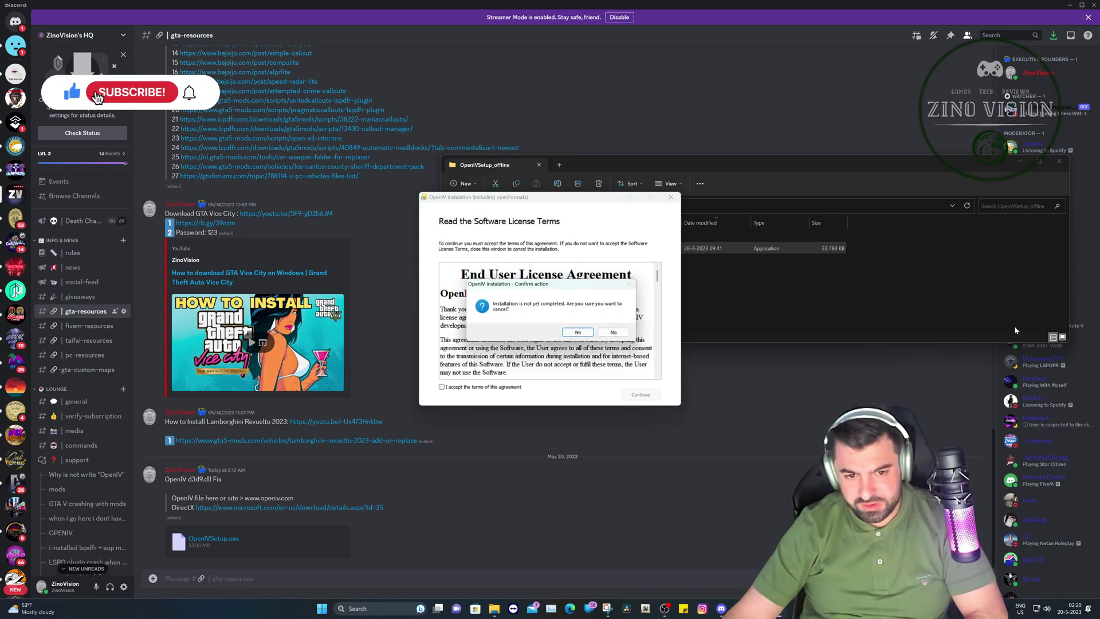
click(578, 332)
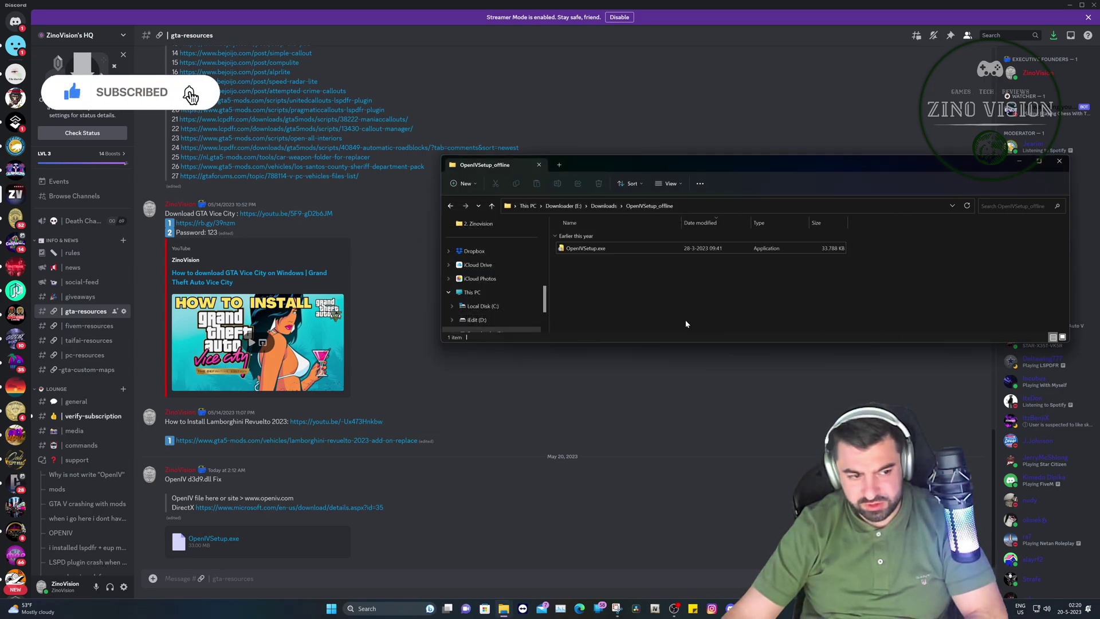
Open the verify-subscription channel in Discord, then switch back to #general
click(86, 416)
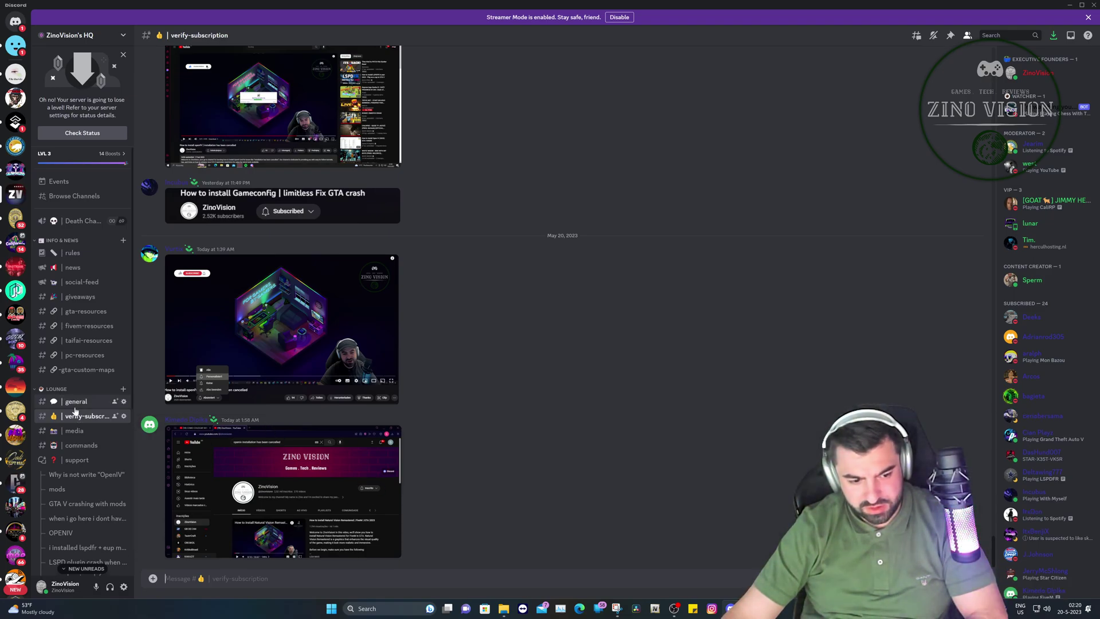
key(alt+Up)
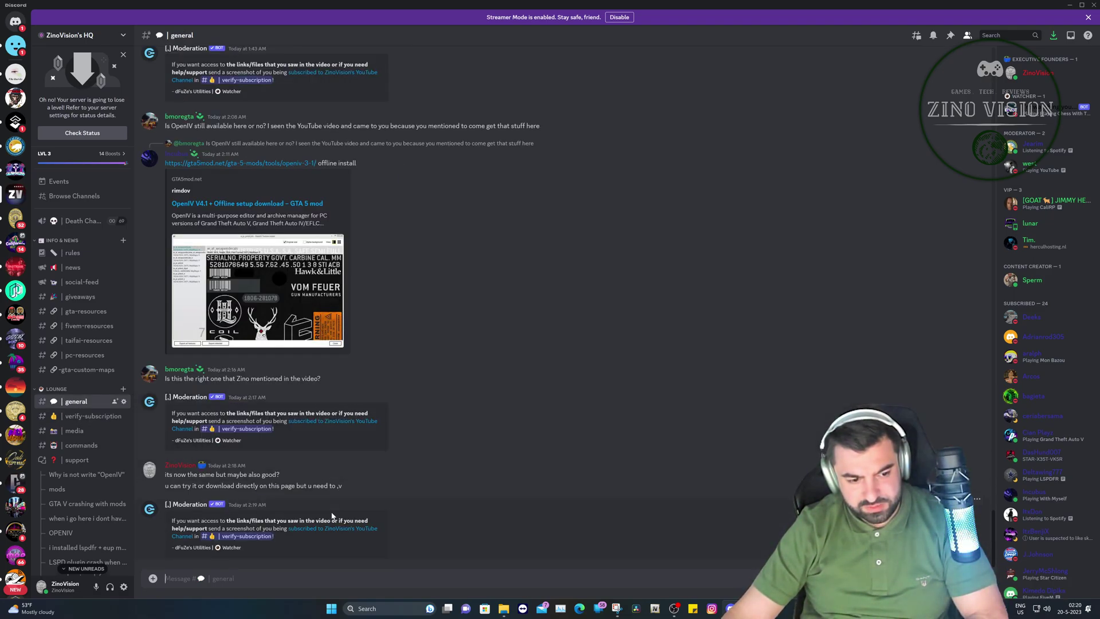